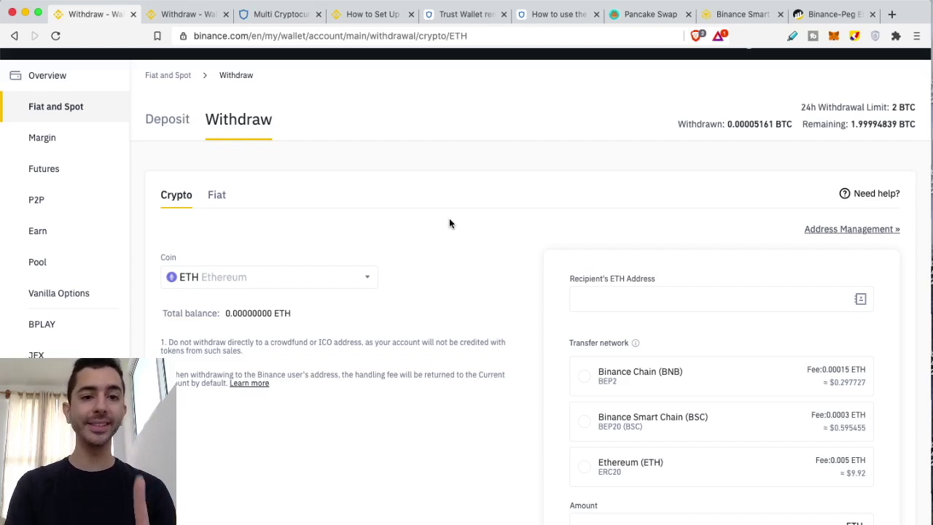
# Compare the ETH transfer networks by selecting Ethereum (ERC20), Binance Chain (BEP2) and Binance Smart Chain (BEP20) one after another
pyautogui.scroll(-1, 449, 222)
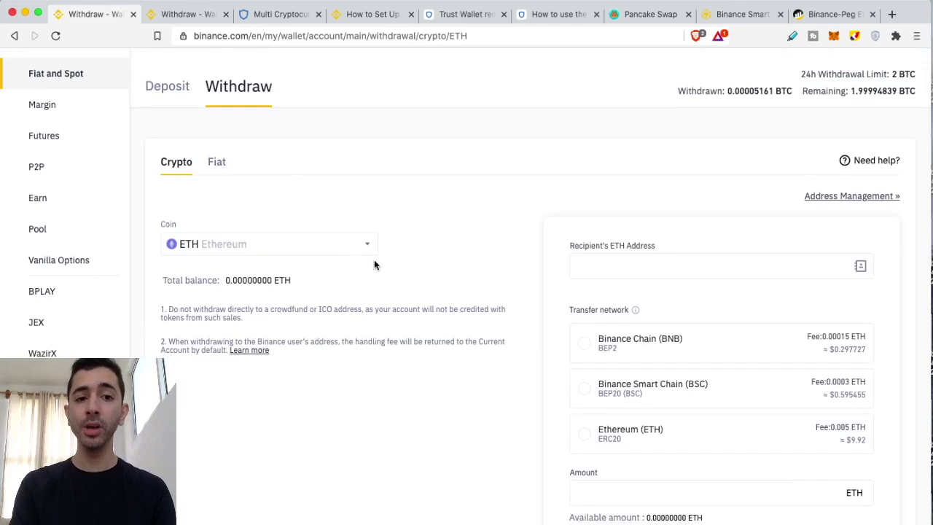
pyautogui.scroll(-2, 445, 246)
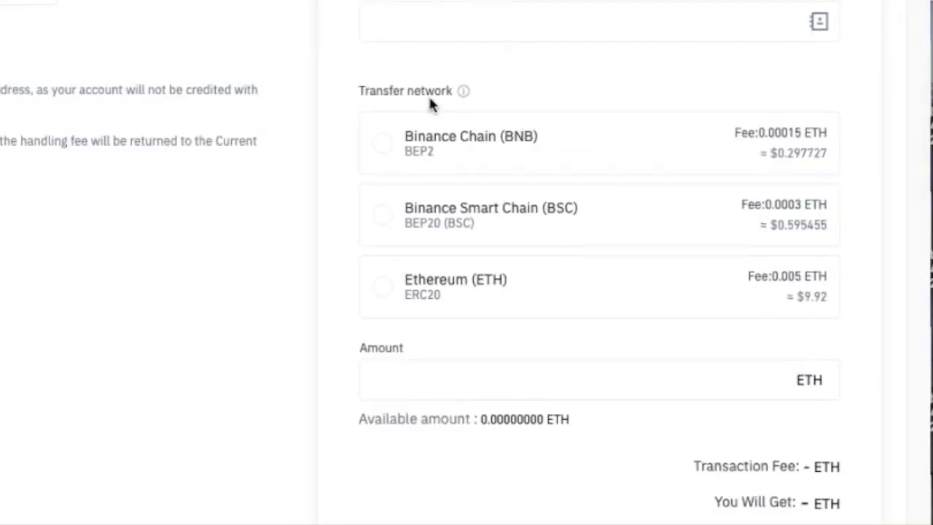
pyautogui.click(391, 286)
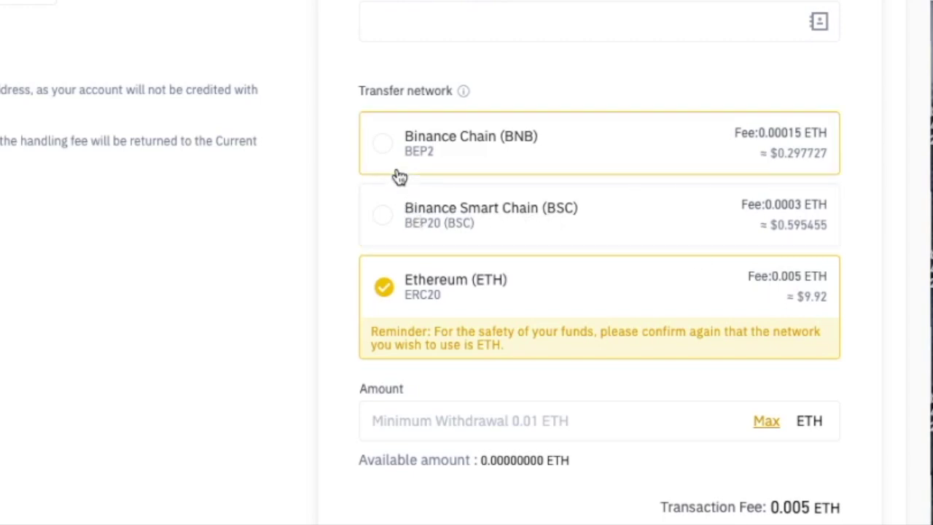
pyautogui.click(385, 150)
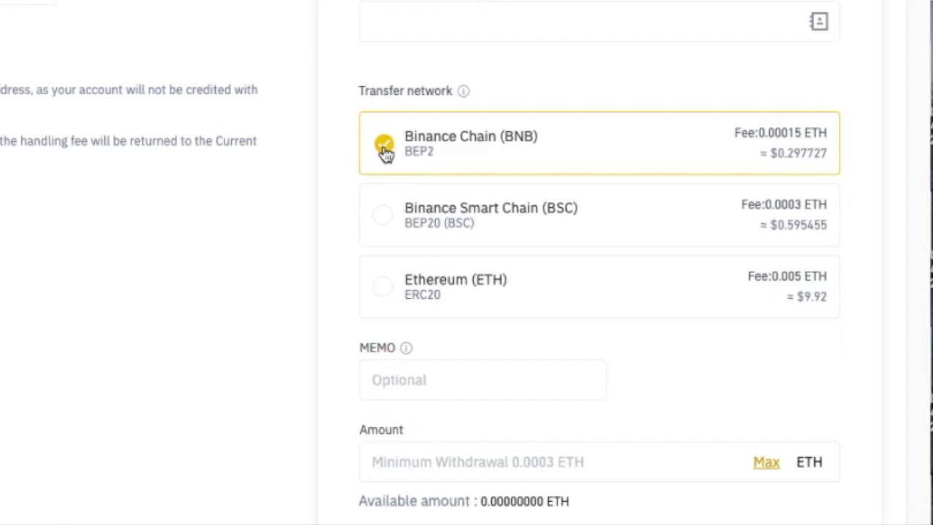
pyautogui.click(381, 227)
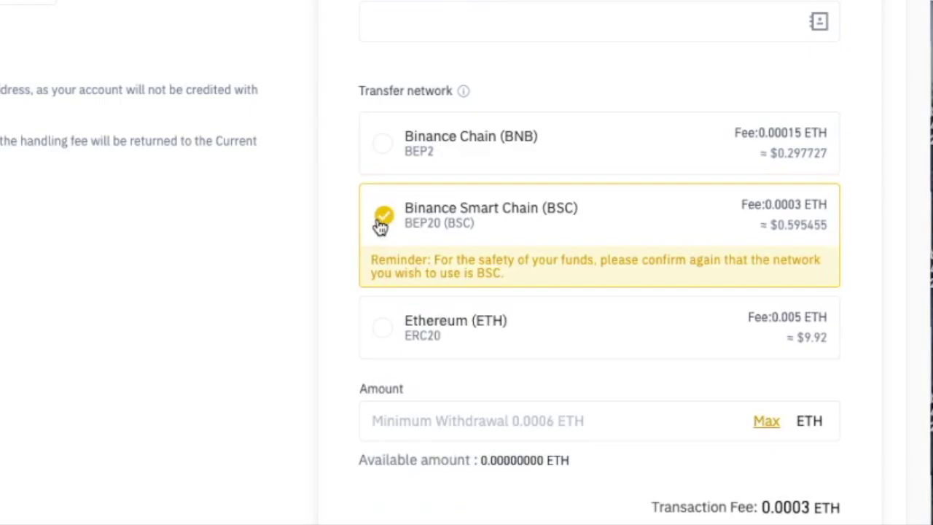
# Change the withdrawal coin to BNB and try the Binance Chain (BEP2) and Binance Smart Chain (BEP20) transfer networks
pyautogui.click(367, 186)
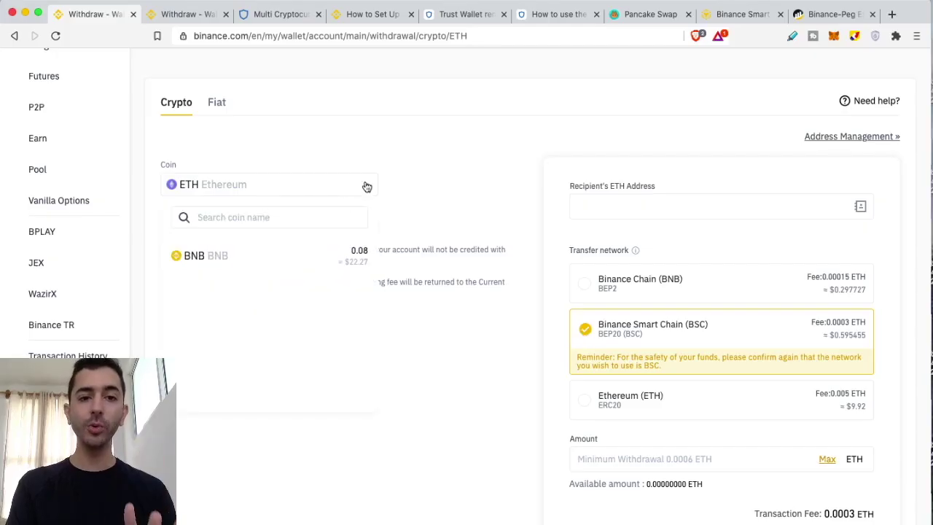
pyautogui.click(240, 260)
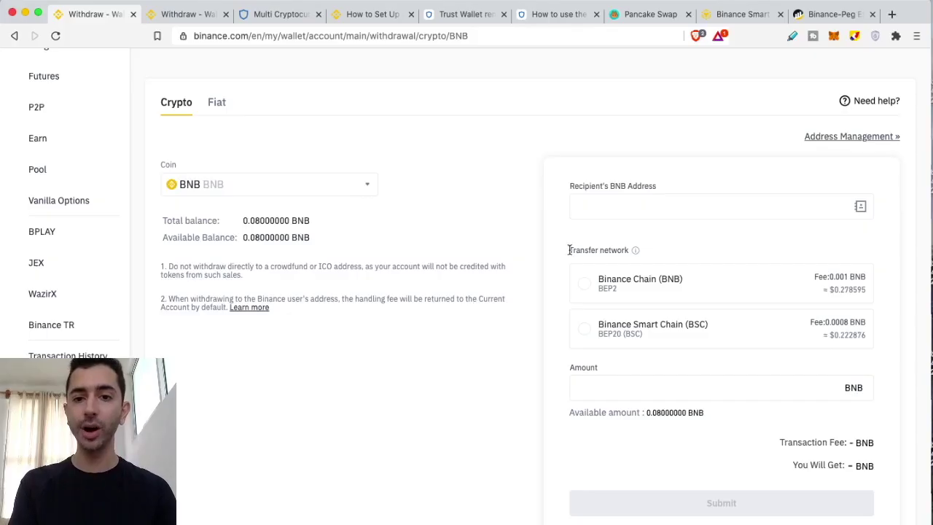
pyautogui.click(588, 287)
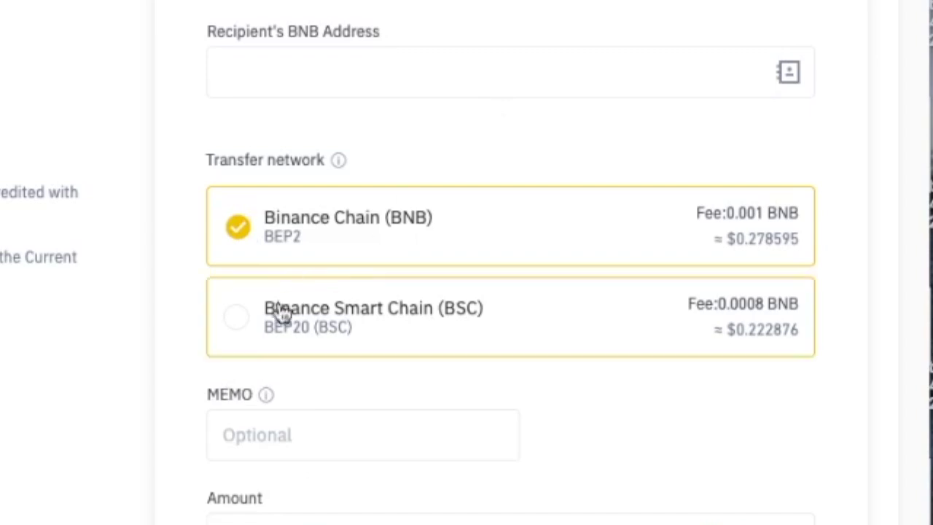
pyautogui.click(243, 321)
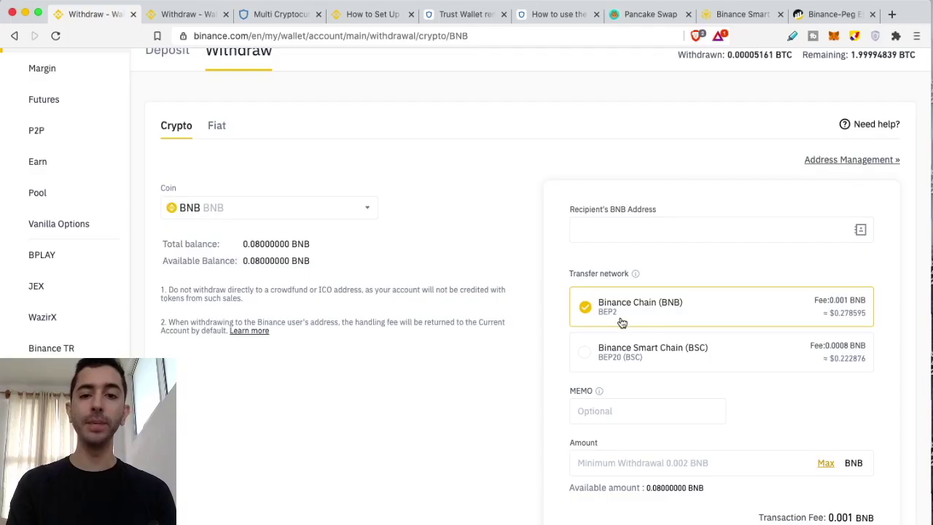
# Check the withdrawal network offered on Binance.US, and select Binance Smart Chain (BEP20) on the Binance.com BNB withdrawal form
pyautogui.click(181, 22)
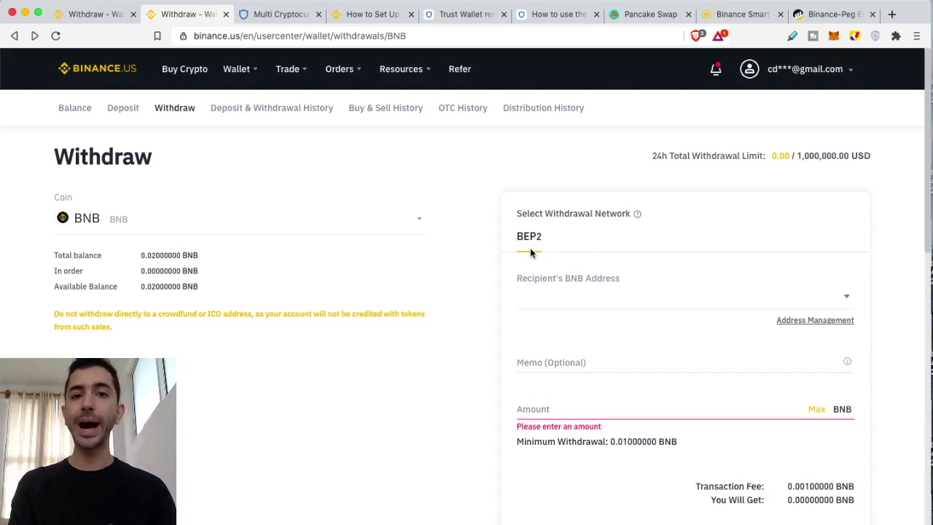
pyautogui.click(87, 14)
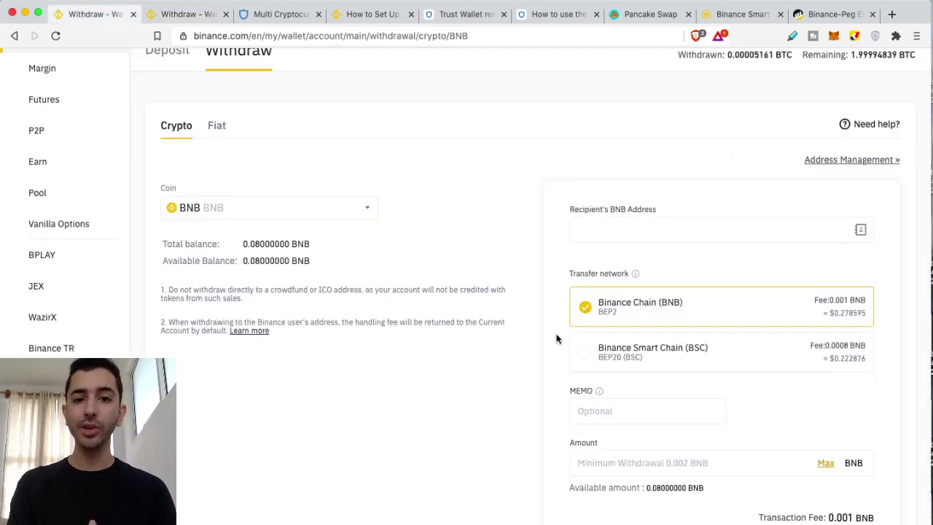
pyautogui.click(586, 353)
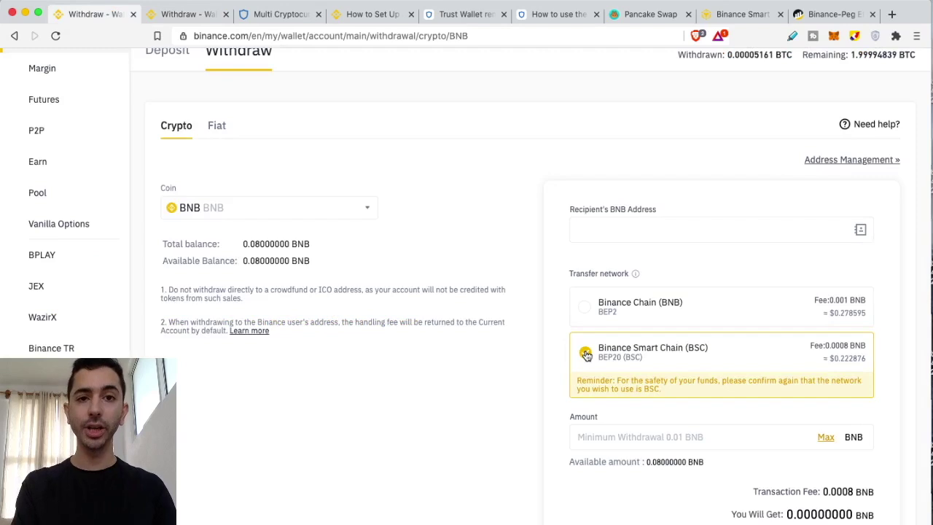
# Copy the MetaMask account address and try to use it as the recipient's BNB address in the Binance.US BEP2 withdrawal form
pyautogui.click(188, 15)
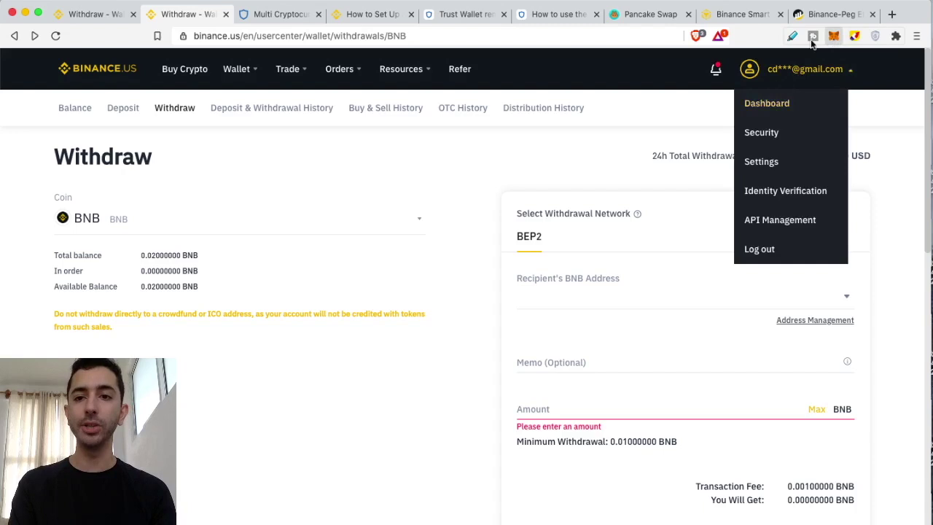
pyautogui.click(836, 36)
pyautogui.click(716, 116)
pyautogui.click(555, 155)
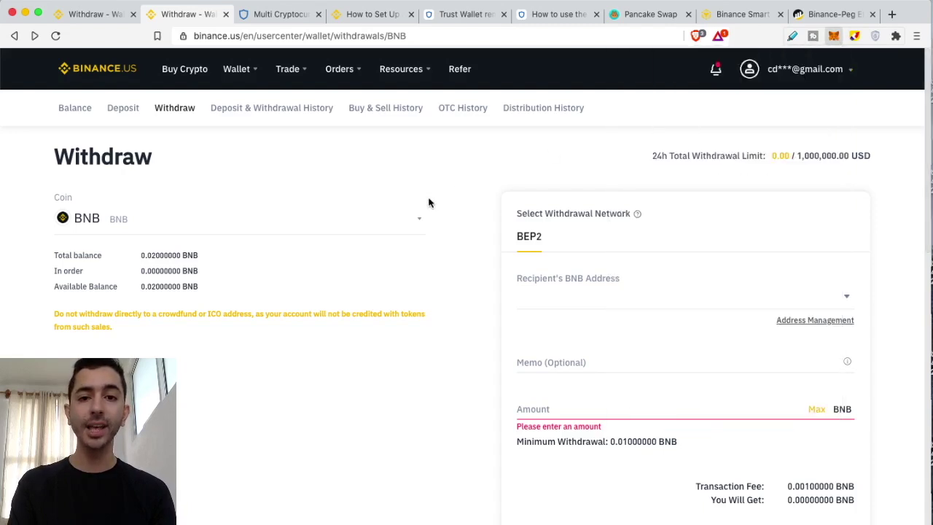
pyautogui.click(536, 301)
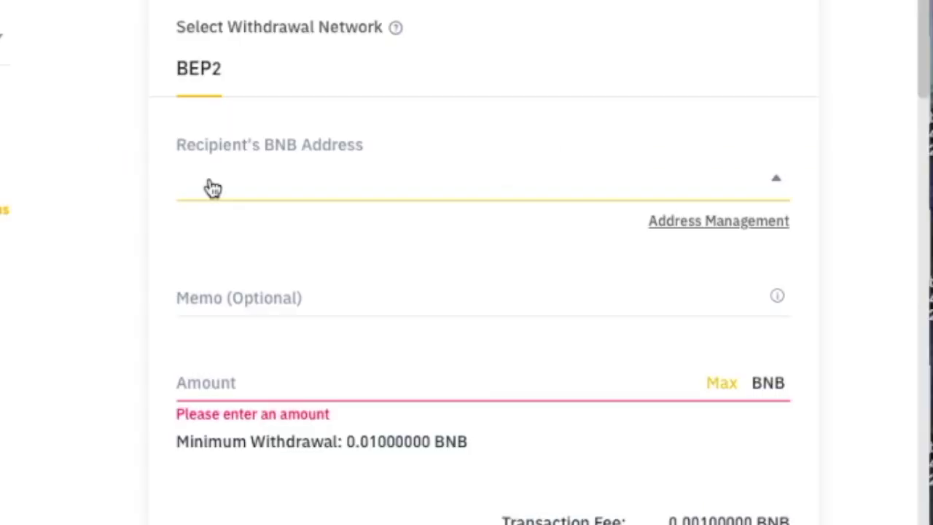
pyautogui.press('super+v')
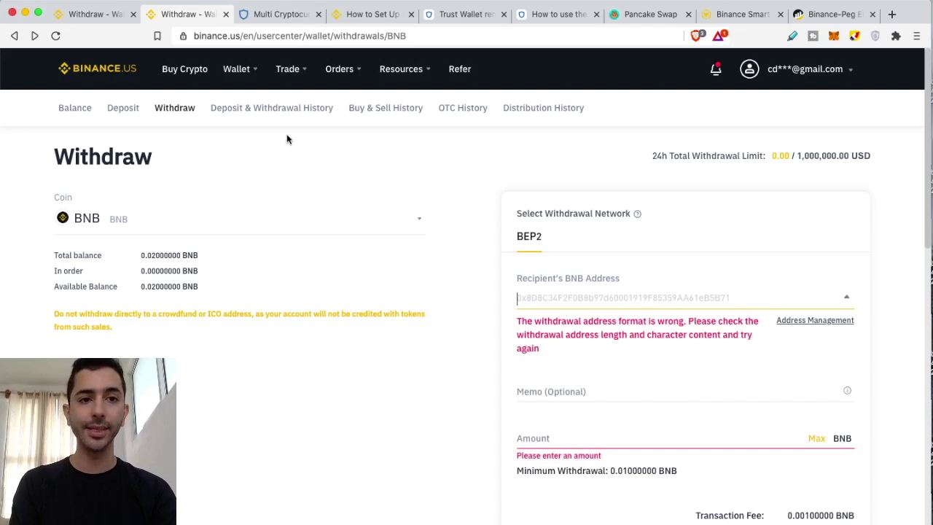
# Return to the Binance.com withdrawal page and review the coin and transfer network settings for BNB
pyautogui.click(81, 16)
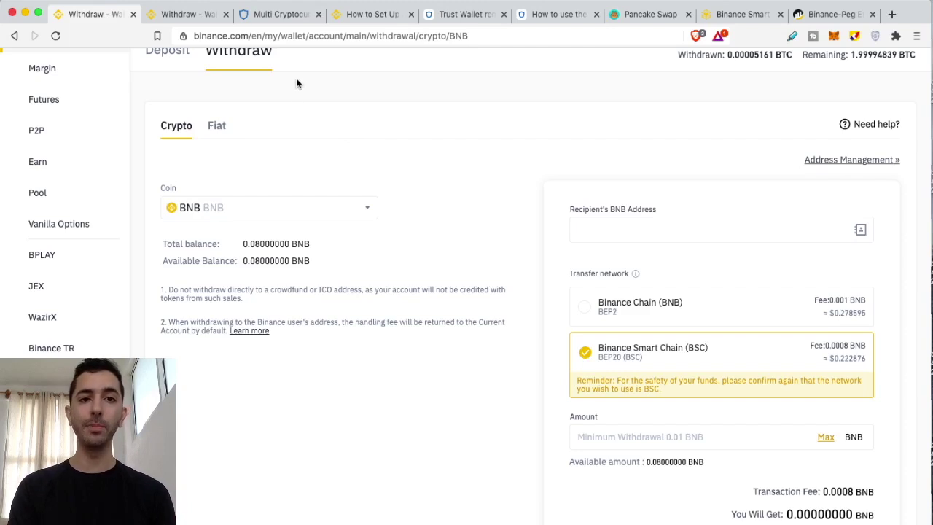
pyautogui.click(183, 15)
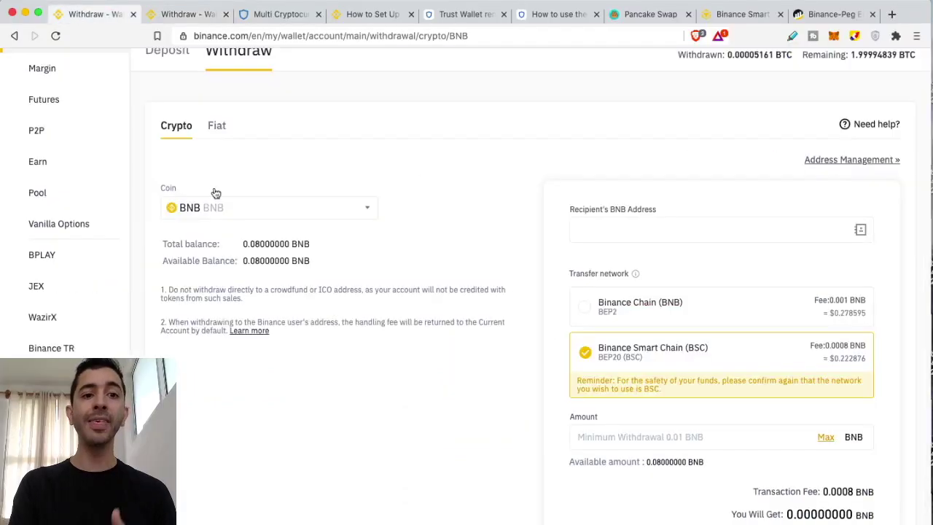
pyautogui.scroll(3, 246, 229)
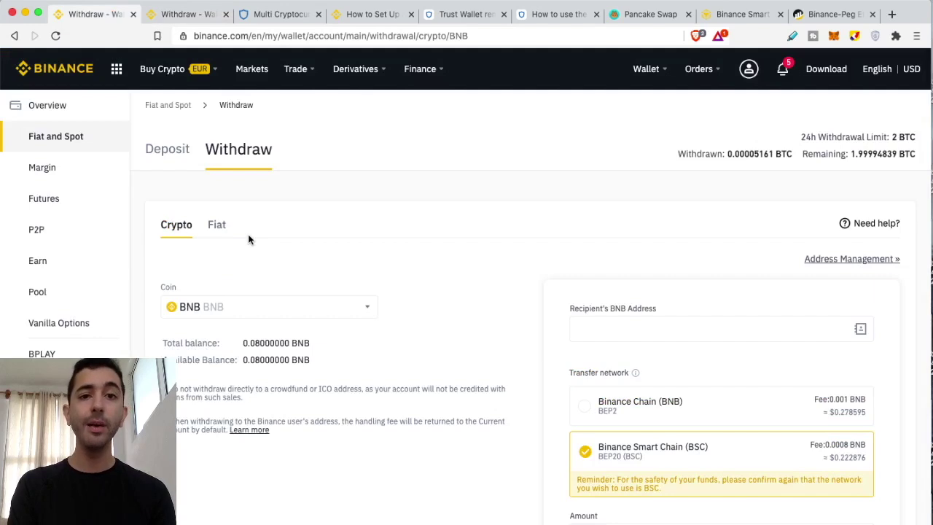
pyautogui.scroll(-1, 243, 256)
pyautogui.scroll(1, 243, 256)
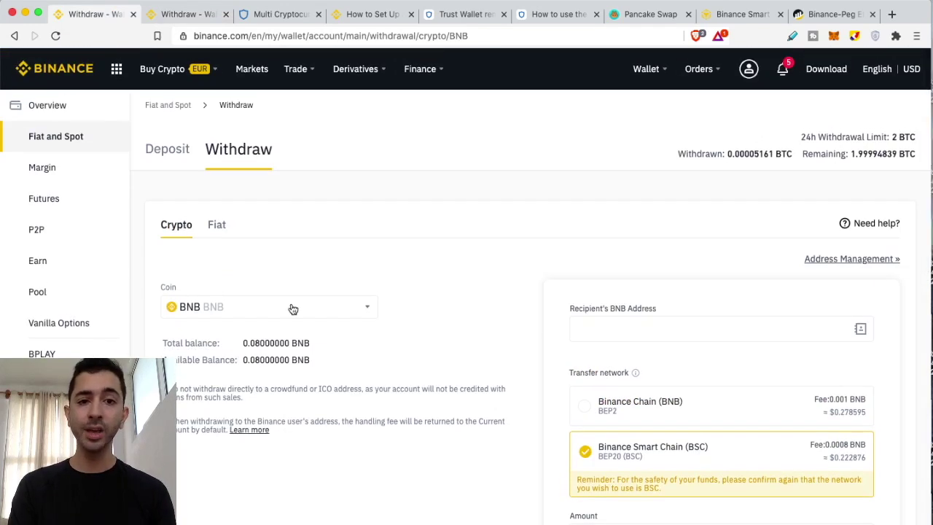
pyautogui.scroll(-2, 410, 340)
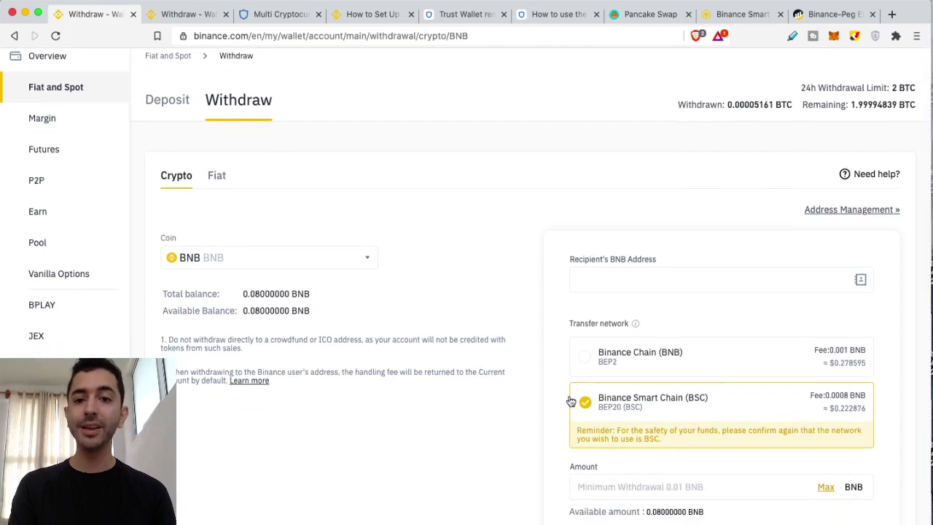
# Switch the BNB transfer network to Binance Chain (BEP2) and back to Binance Smart Chain (BEP20)
pyautogui.click(585, 357)
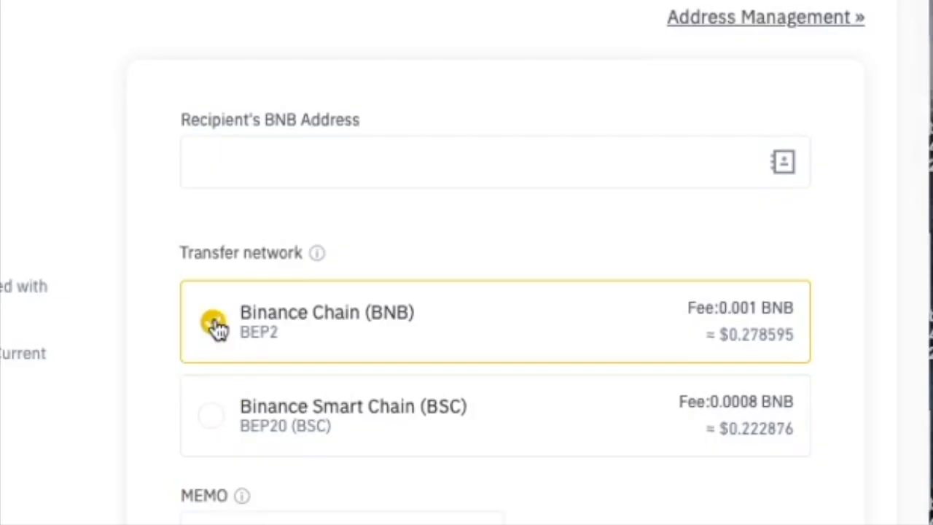
pyautogui.scroll(-3, 214, 327)
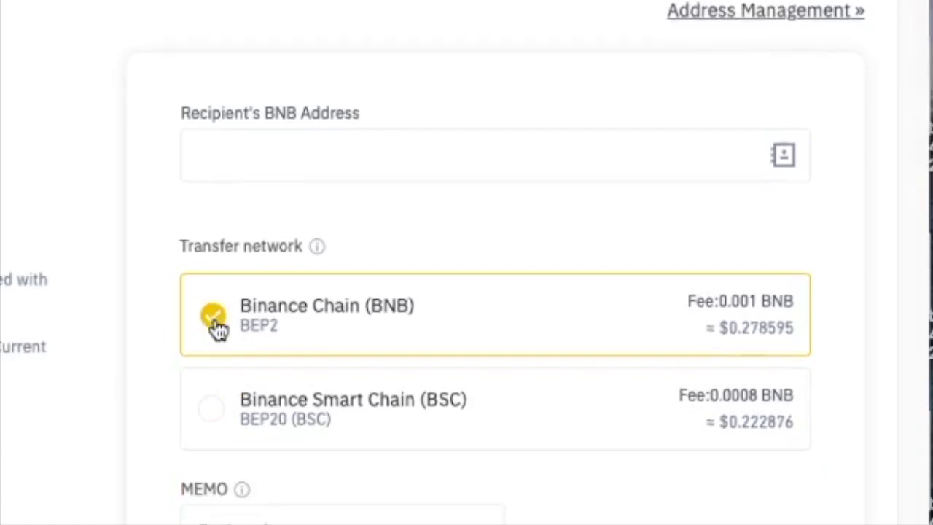
pyautogui.click(215, 259)
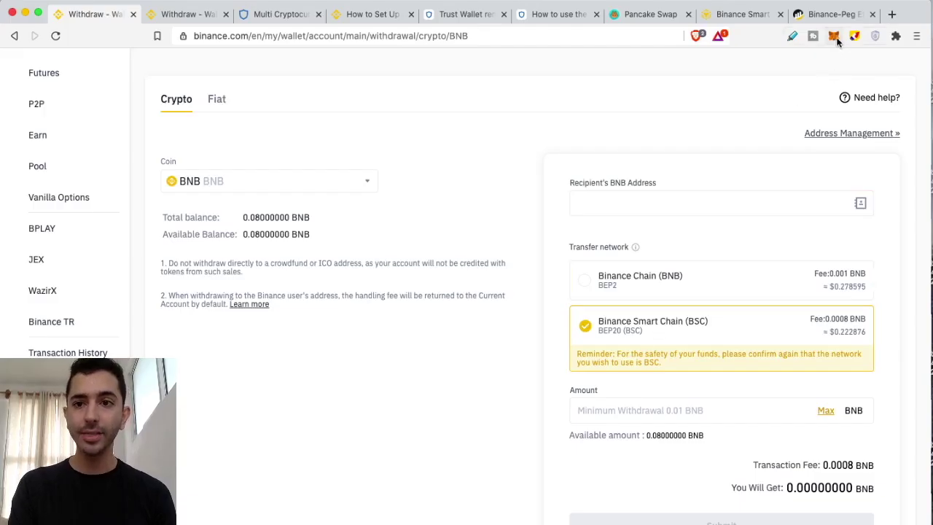
# Paste the copied wallet address as the recipient's BNB address and set the withdrawal amount to 0.03 BNB
pyautogui.click(673, 211)
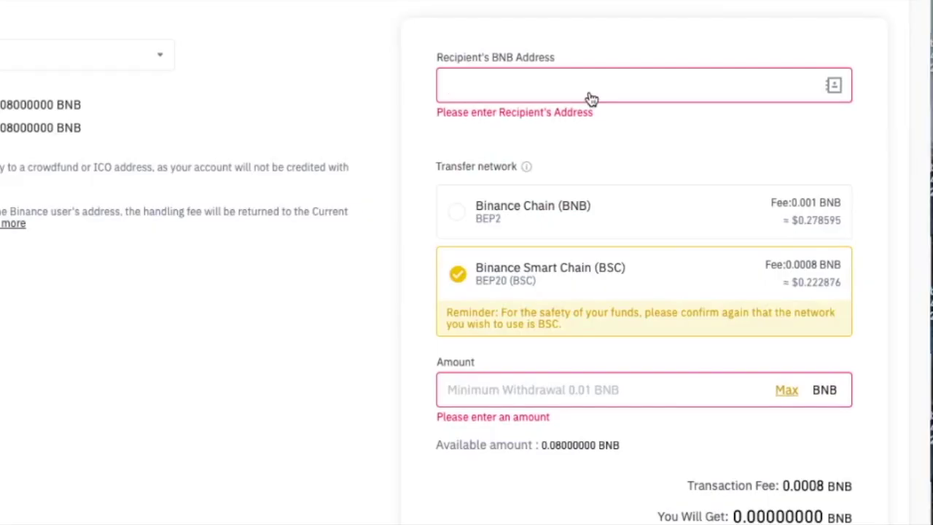
pyautogui.hotkey('ctrl', 'v')
pyautogui.click(502, 367)
pyautogui.write('0.')
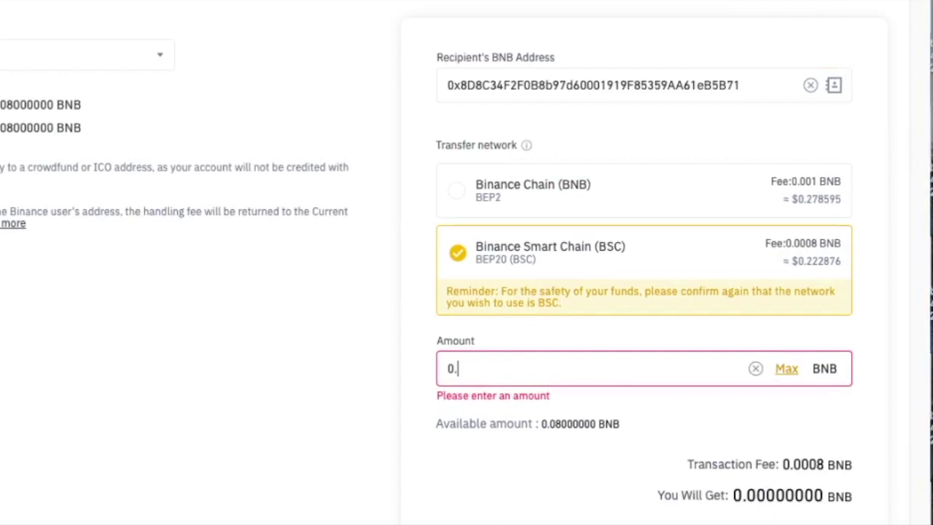
pyautogui.write('03')
# Submit the BNB withdrawal request and its security verification
pyautogui.scroll(-1, 562, 438)
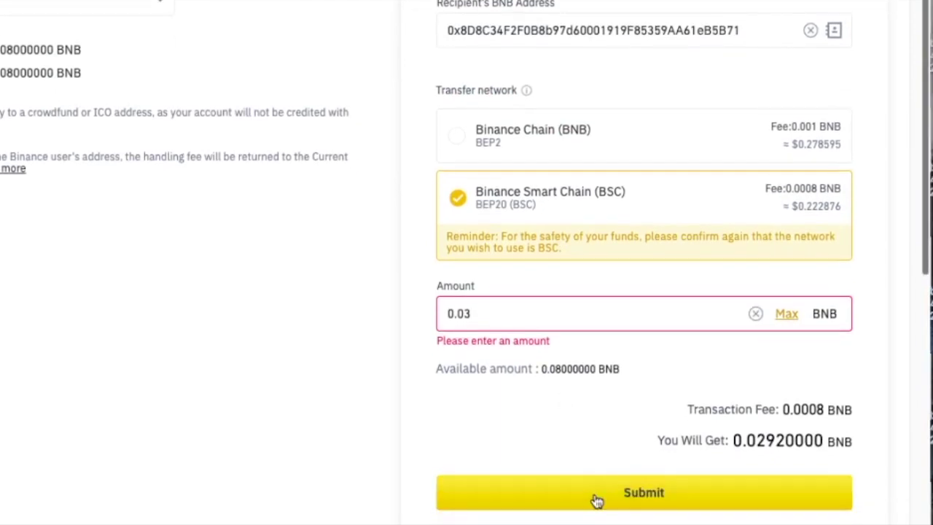
pyautogui.click(597, 502)
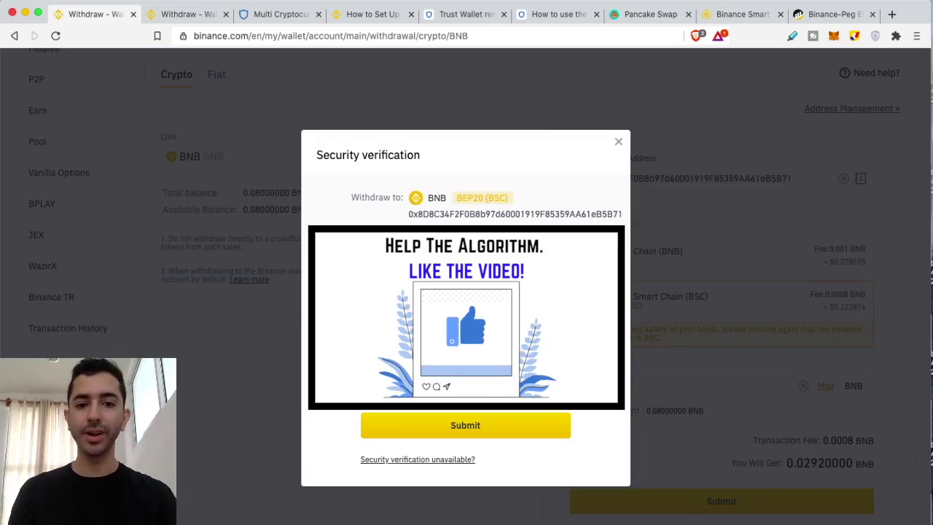
pyautogui.press('Return')
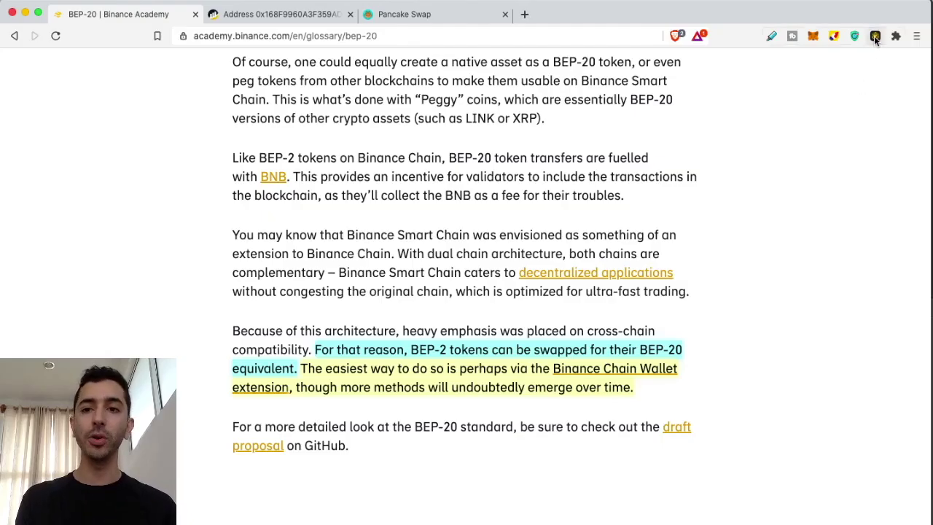
# Open the Binance Chain Wallet extension and switch it to the Binance Chain Network
pyautogui.click(875, 39)
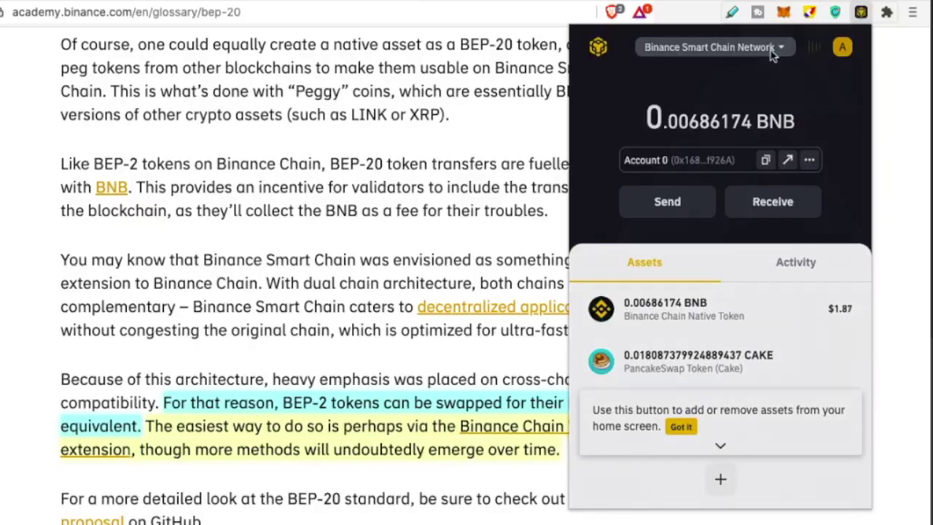
pyautogui.click(773, 51)
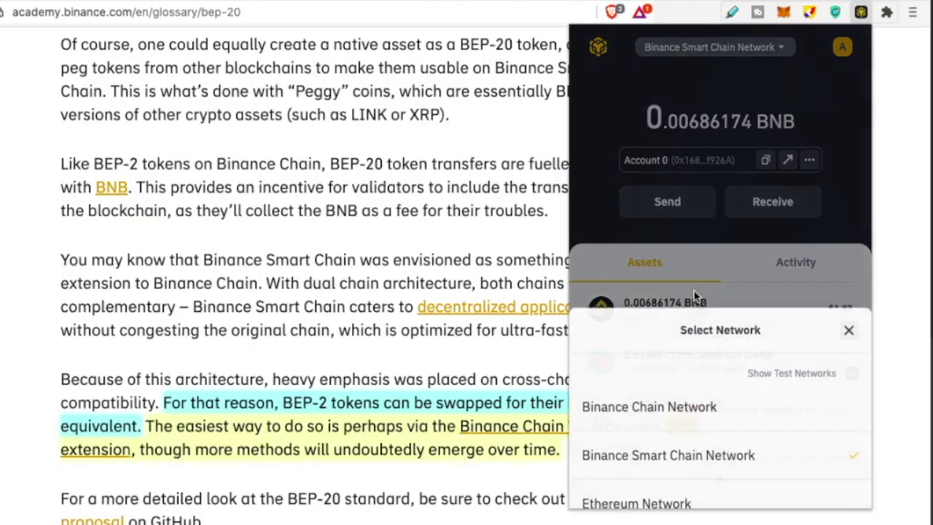
pyautogui.click(660, 399)
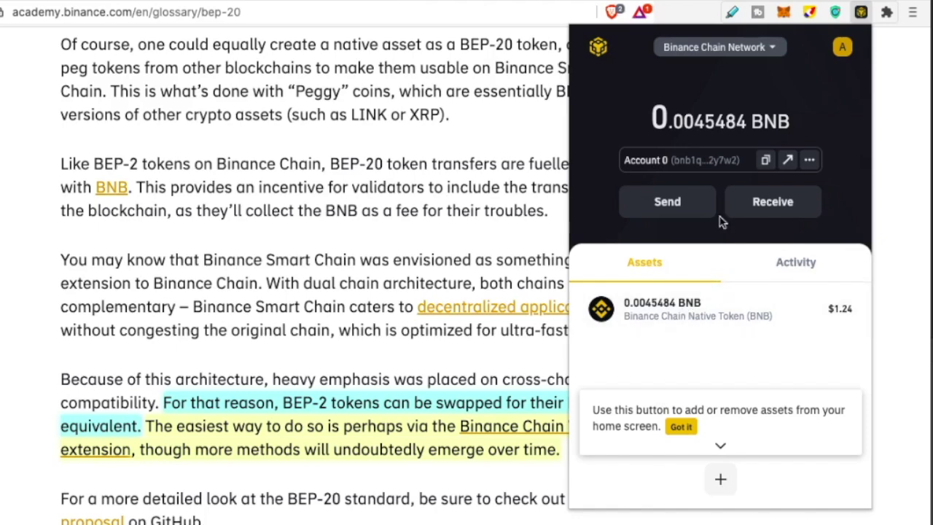
# Switch the wallet to the Binance Smart Chain Network and copy the address of Account 0
pyautogui.click(733, 55)
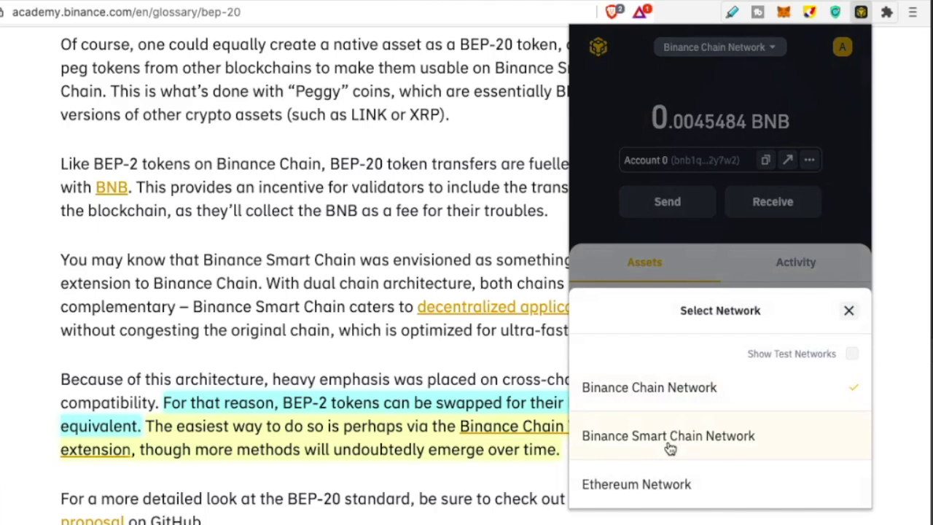
pyautogui.click(672, 446)
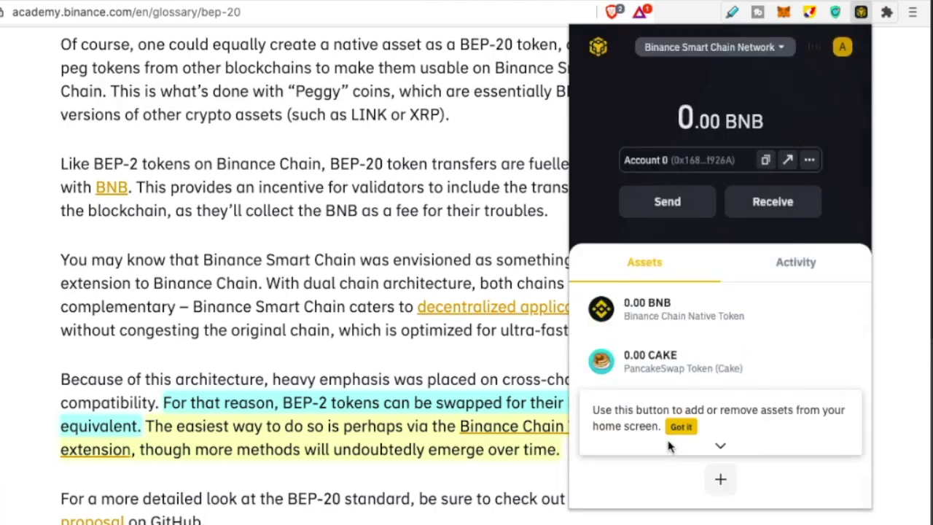
pyautogui.click(765, 159)
# Switch the wallet to the Binance Chain Network and try the copied Smart Chain address as the recipient of a BNB send
pyautogui.click(762, 47)
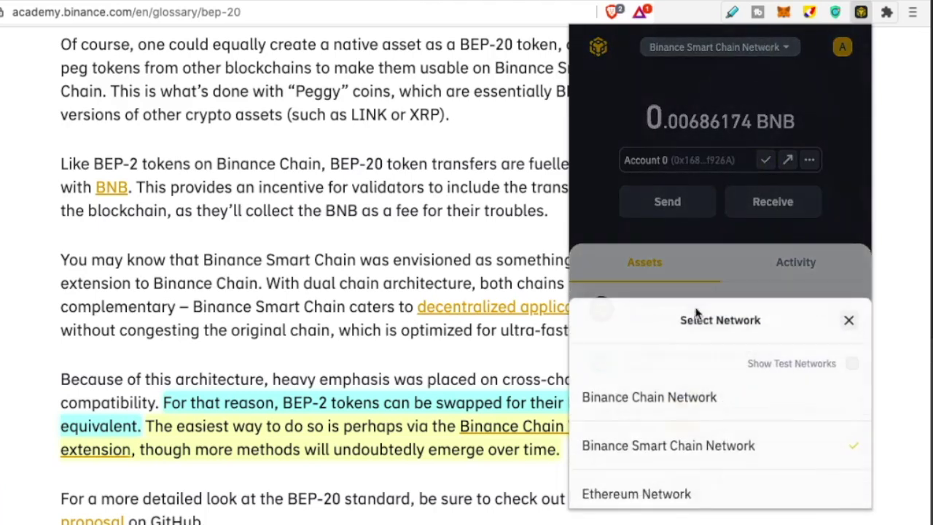
pyautogui.click(646, 397)
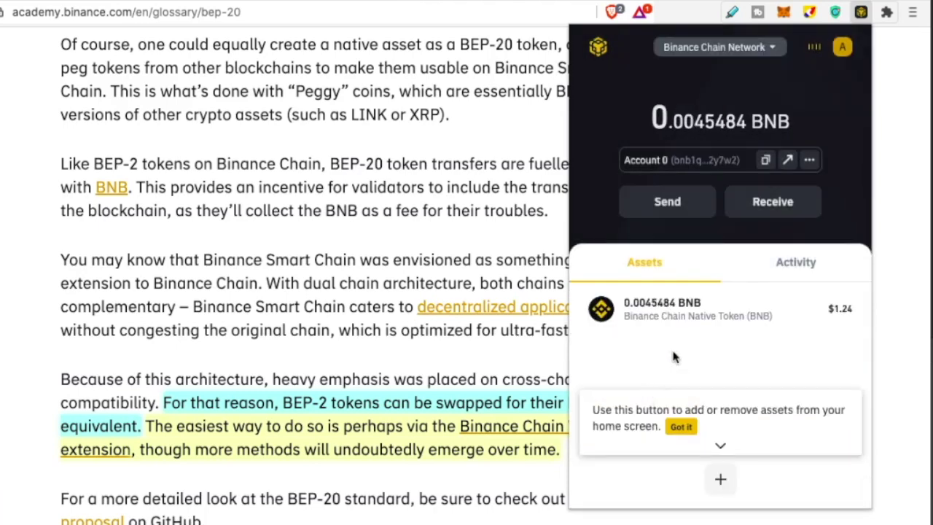
pyautogui.click(662, 206)
pyautogui.click(644, 184)
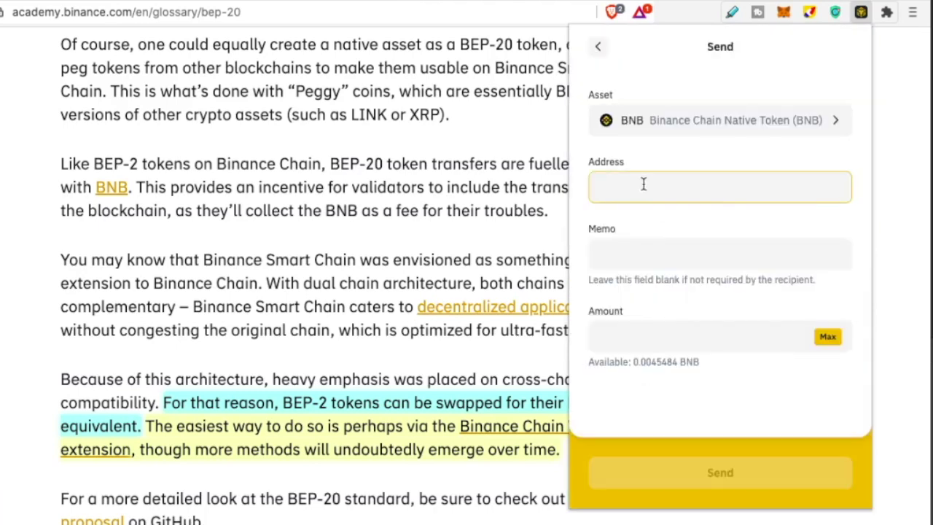
pyautogui.hotkey('ctrl', 'v')
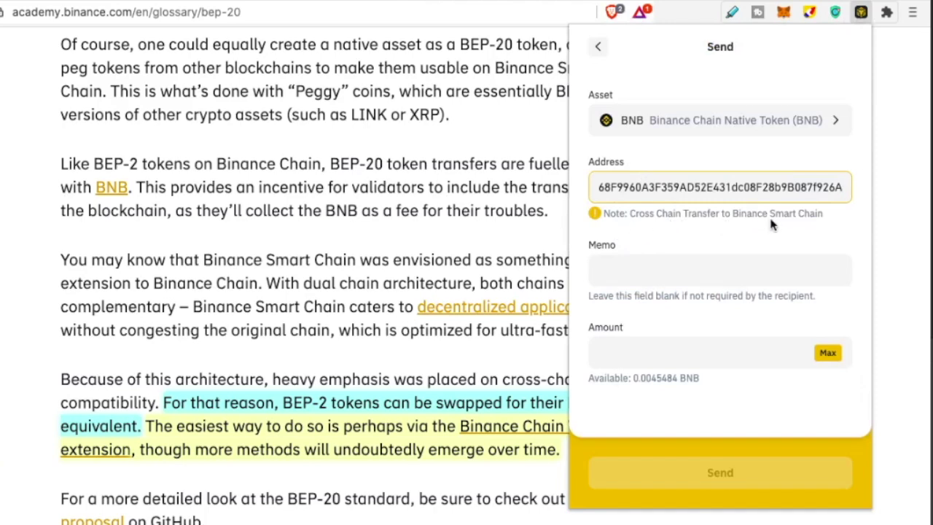
pyautogui.click(600, 46)
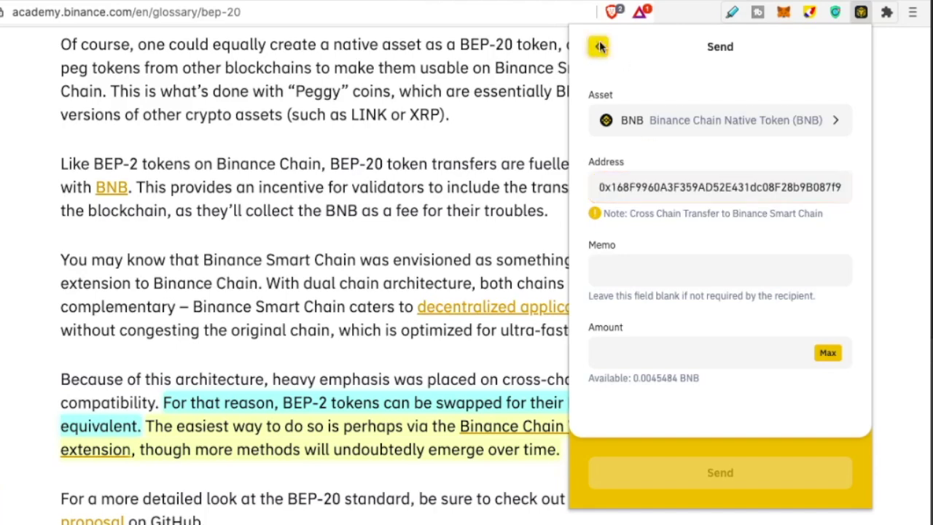
# Switch the wallet to the Binance Smart Chain Network, review the account's transaction activity and return to its assets
pyautogui.click(719, 54)
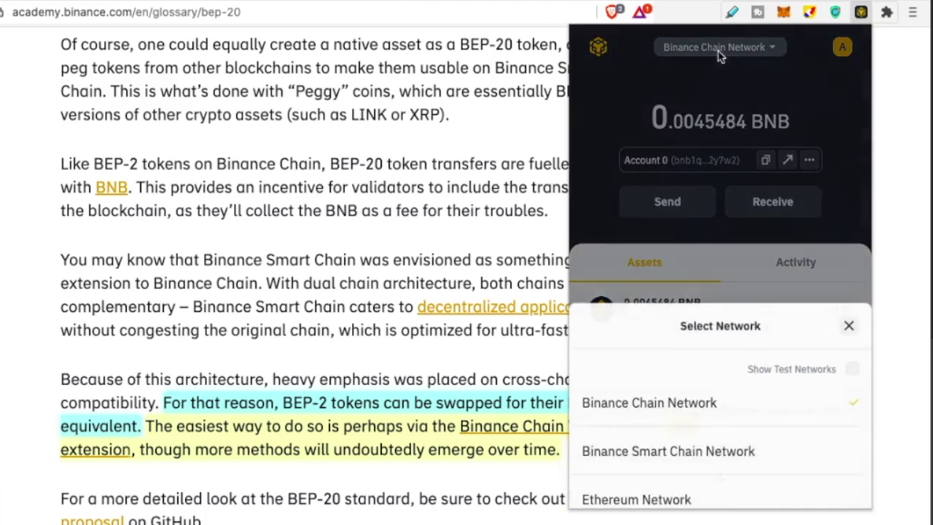
pyautogui.click(682, 439)
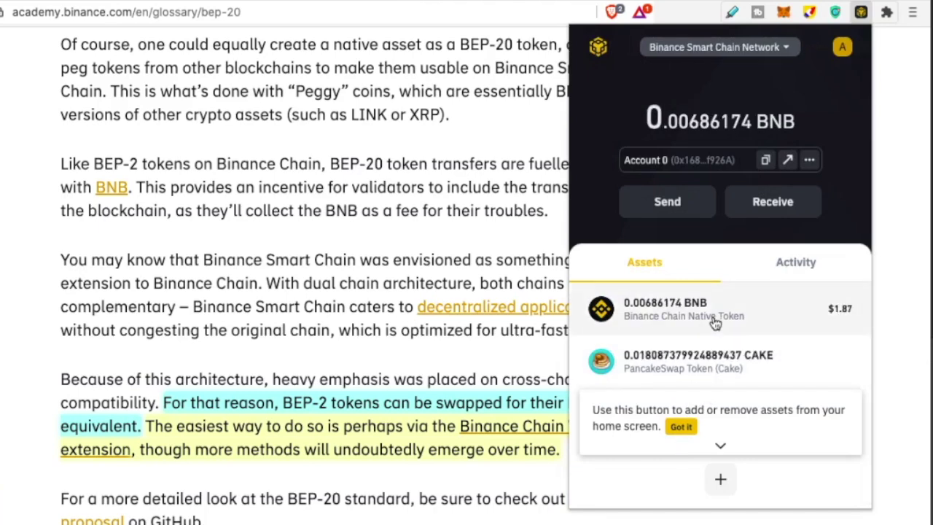
pyautogui.click(794, 264)
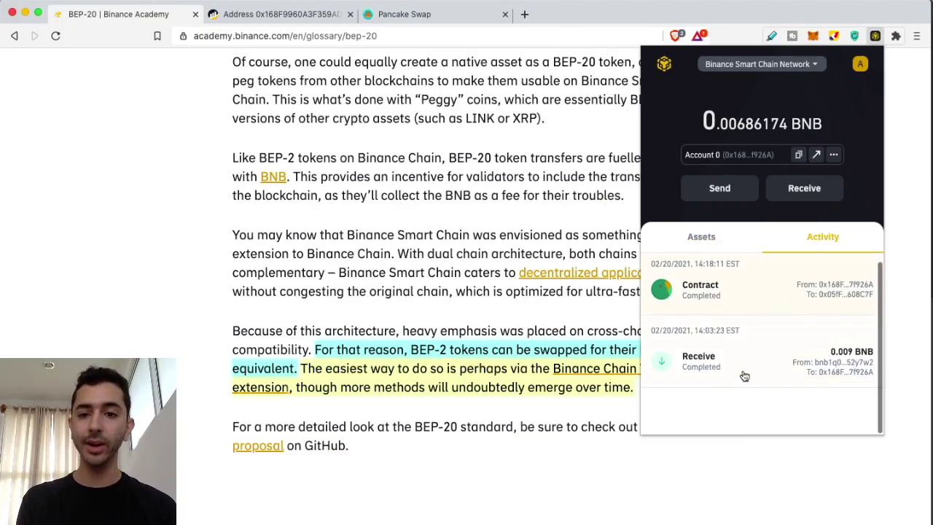
pyautogui.scroll(-1, 752, 307)
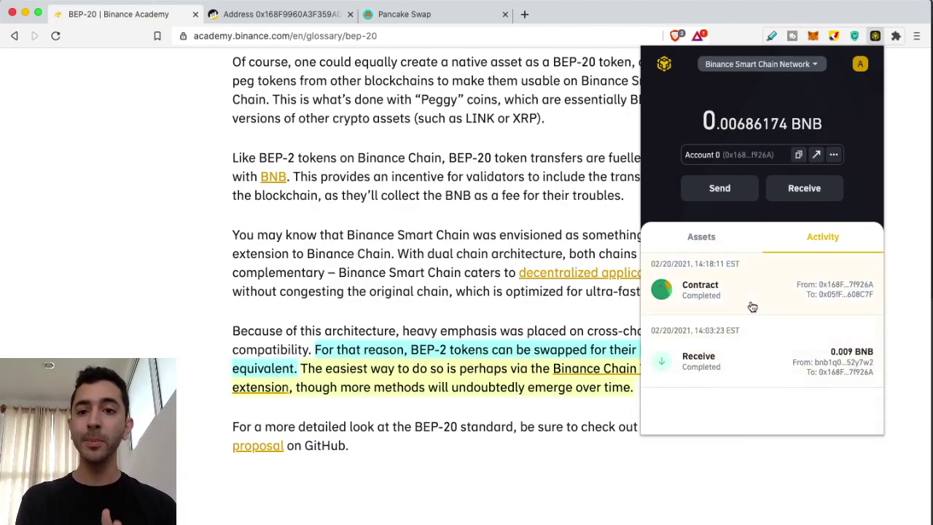
pyautogui.click(702, 237)
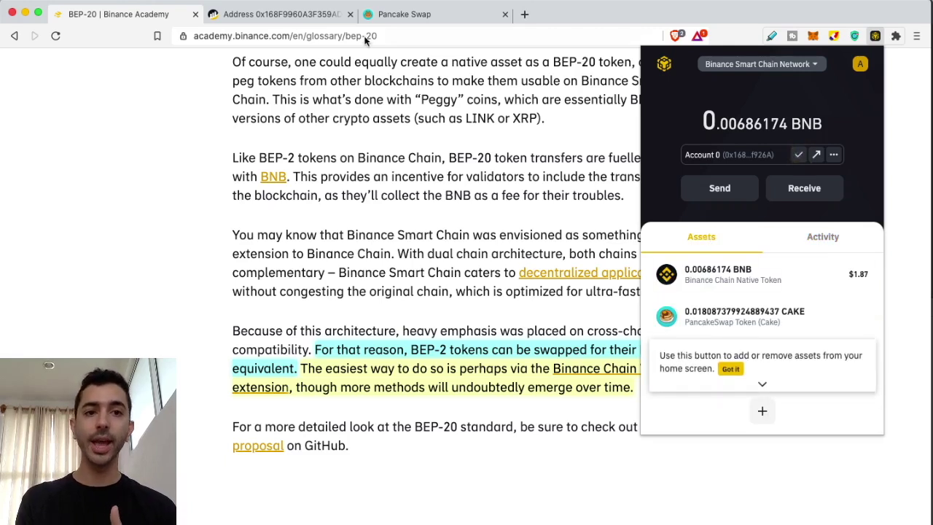
# Compare the account's balances on its BscScan address page, on PancakeSwap and in the Binance Chain Wallet extension
pyautogui.click(299, 16)
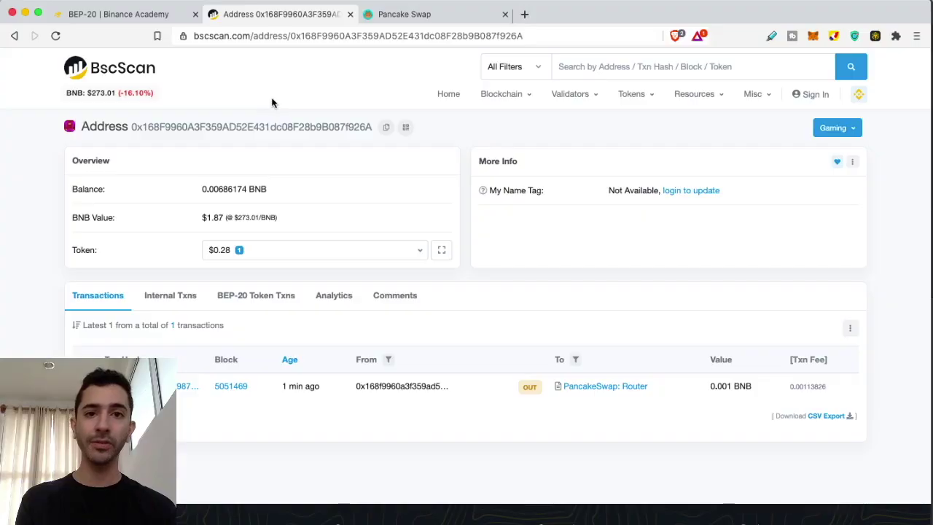
pyautogui.click(391, 16)
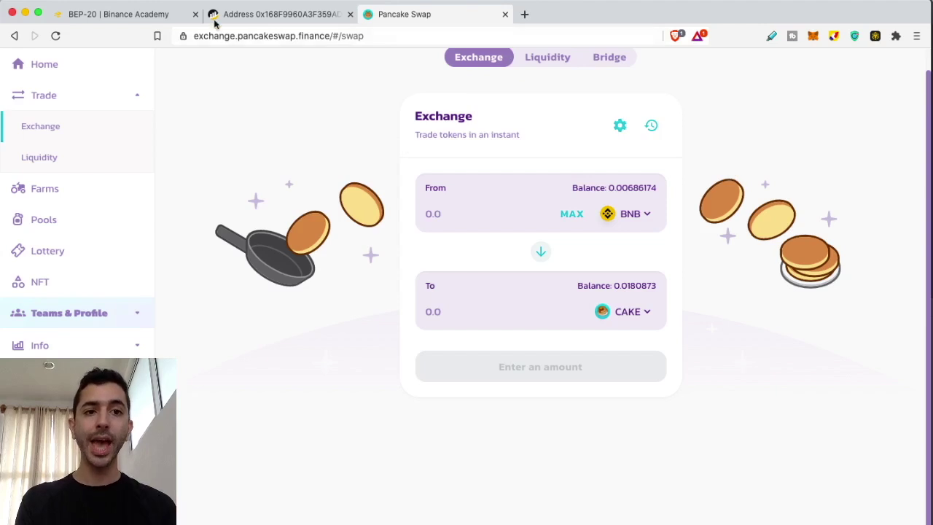
pyautogui.click(246, 17)
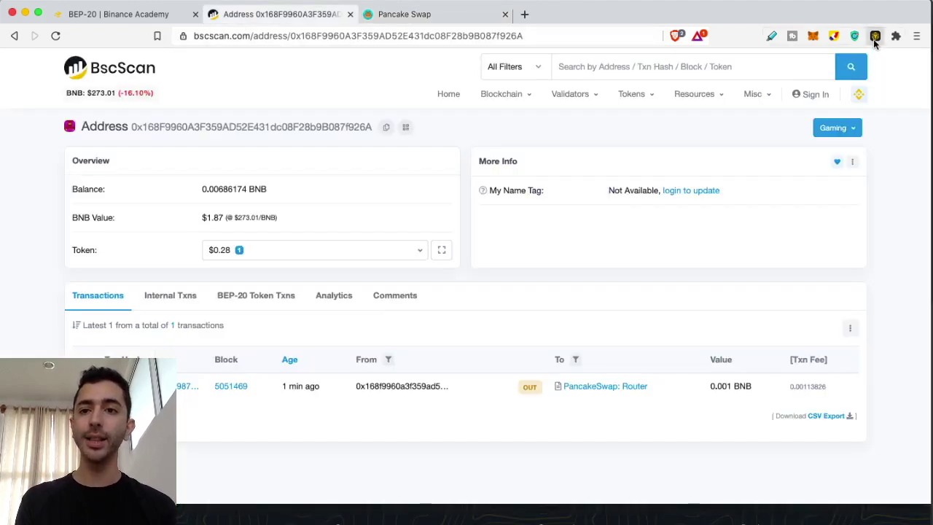
pyautogui.click(875, 38)
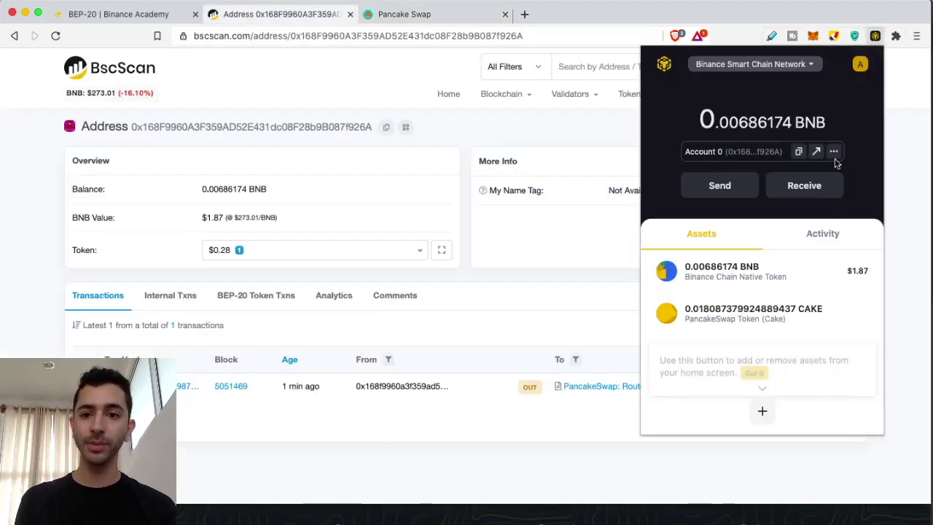
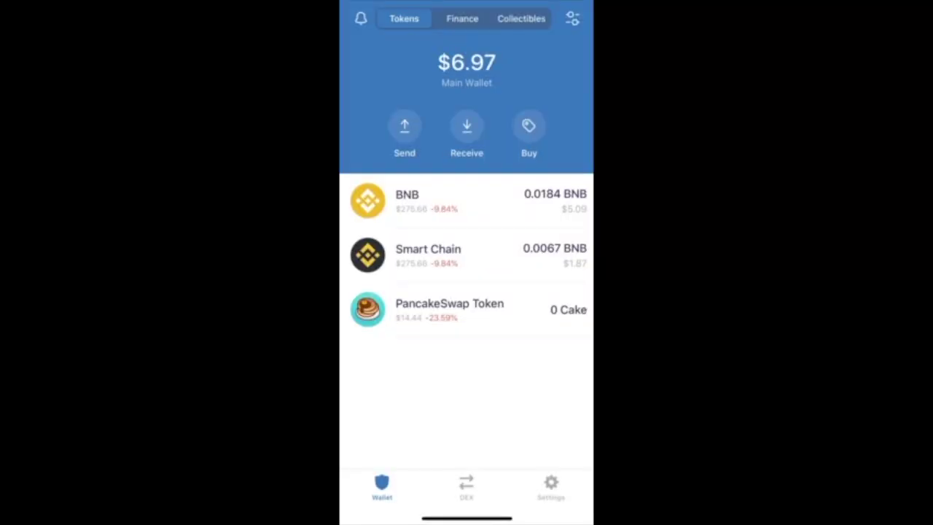
# Switch to Trust Wallet, make sure Smart Chain BNB is enabled among the managed tokens, and open that coin's buy option
pyautogui.click(573, 19)
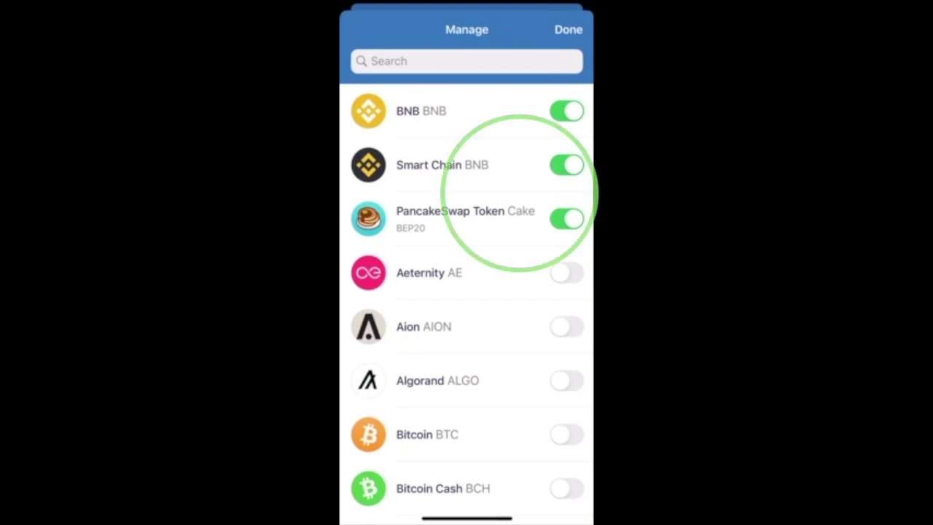
pyautogui.click(568, 165)
pyautogui.click(567, 164)
pyautogui.click(569, 29)
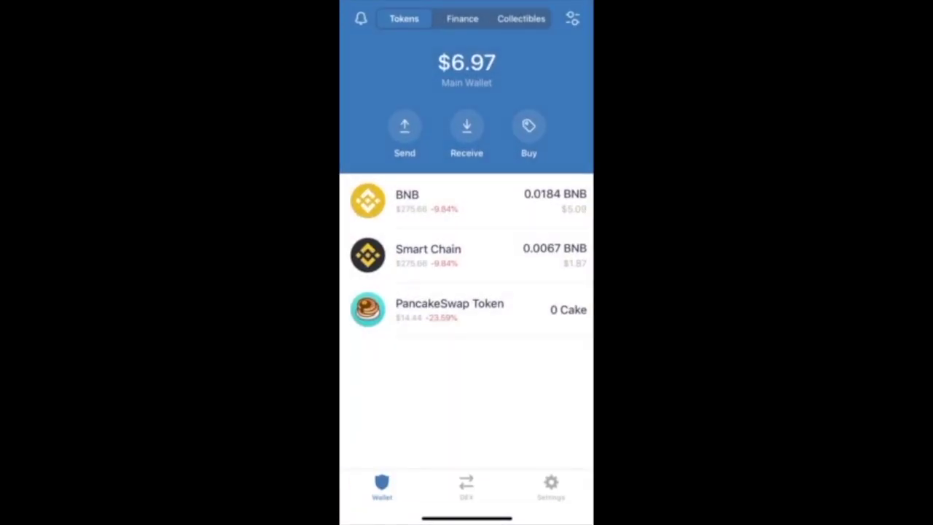
pyautogui.click(438, 254)
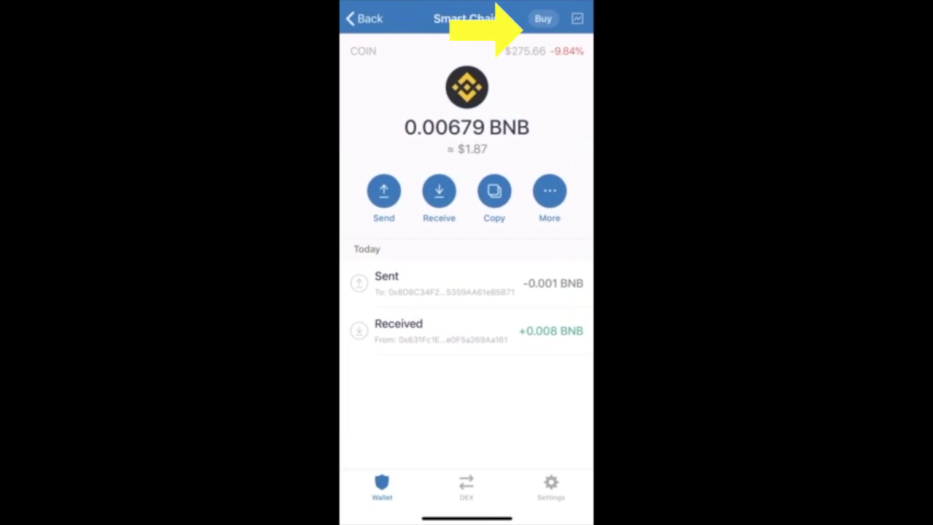
pyautogui.click(543, 19)
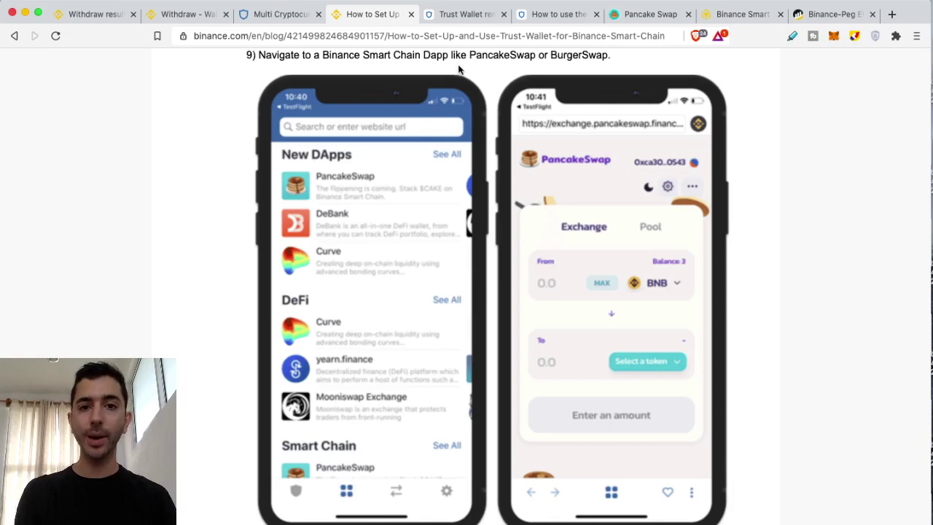
# Read the Trust Wallet Community articles on the removed DApp browser and on using the DApp browser on iOS through TestFlight
pyautogui.click(453, 14)
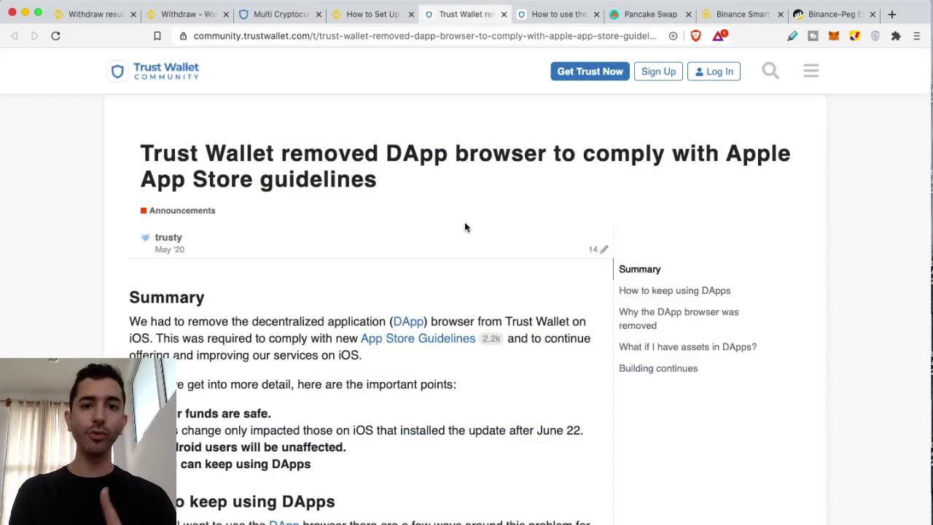
pyautogui.click(543, 14)
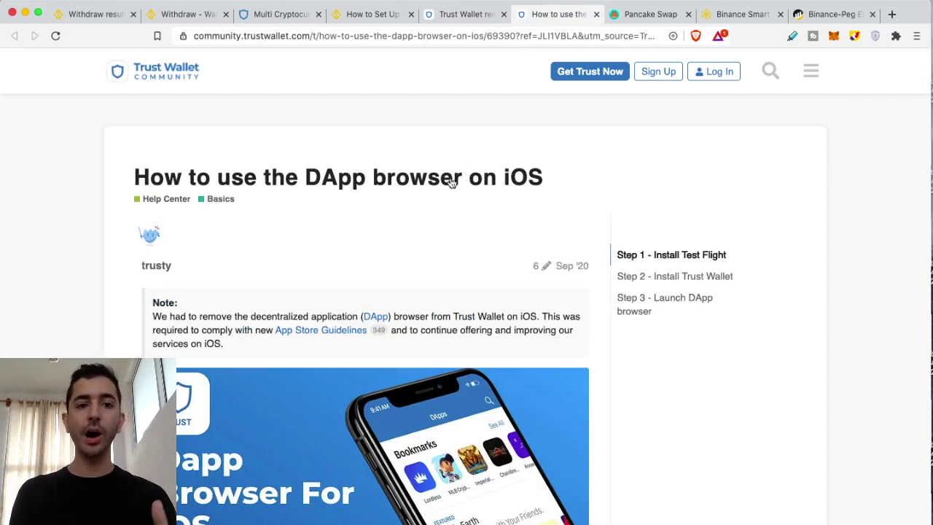
pyautogui.scroll(-10, 416, 209)
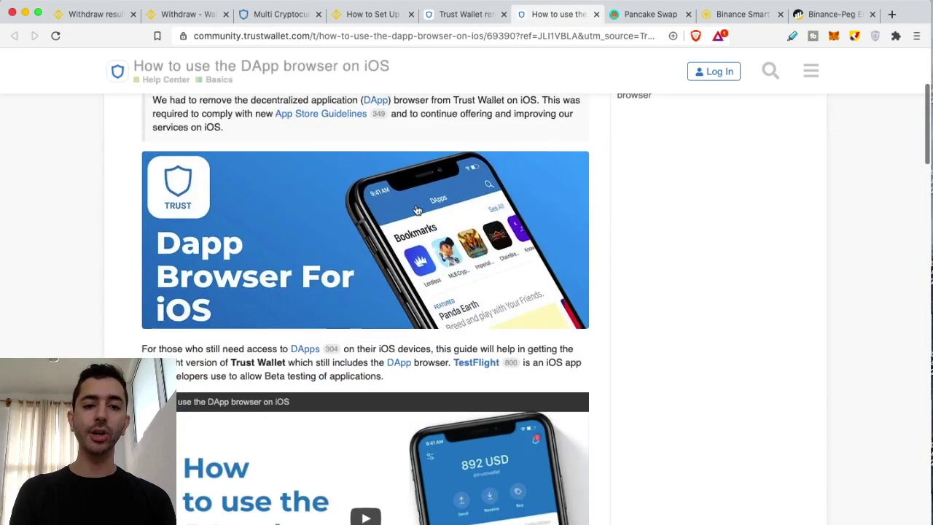
pyautogui.scroll(-3, 361, 238)
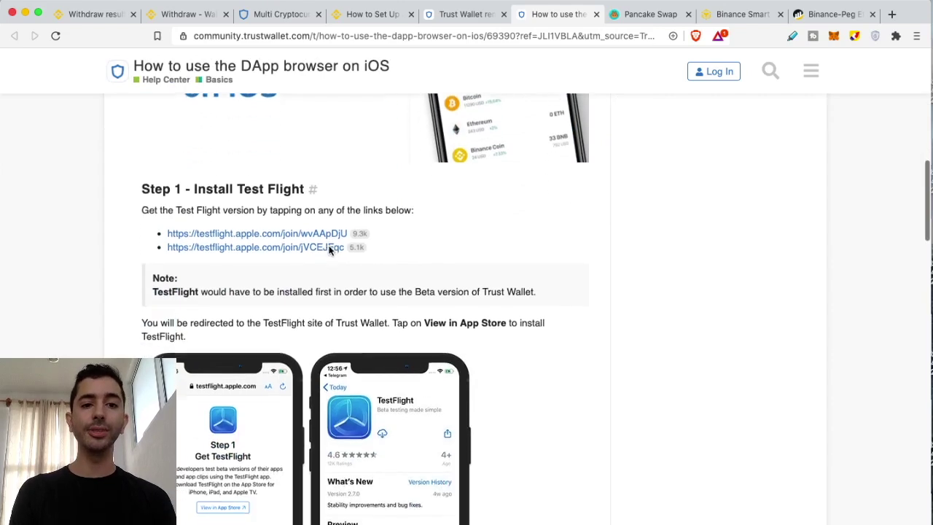
pyautogui.scroll(-6, 284, 196)
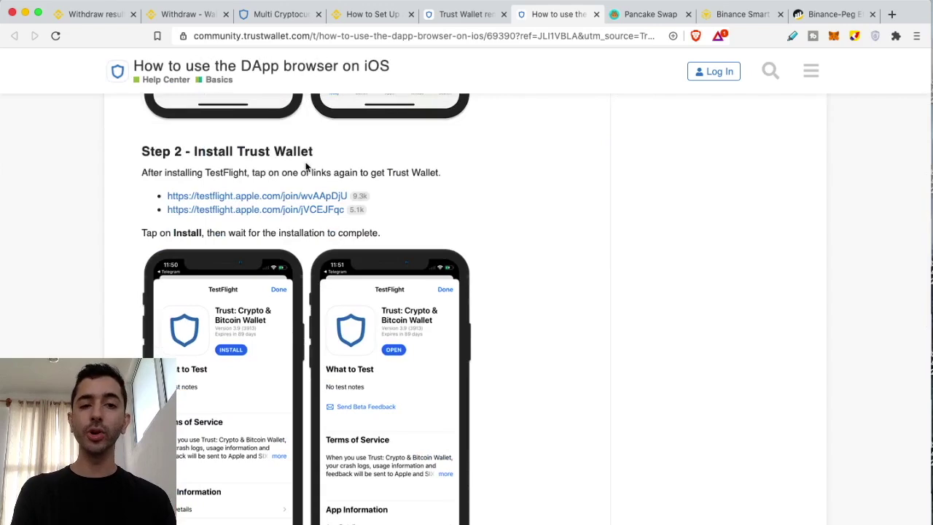
pyautogui.scroll(-6, 306, 172)
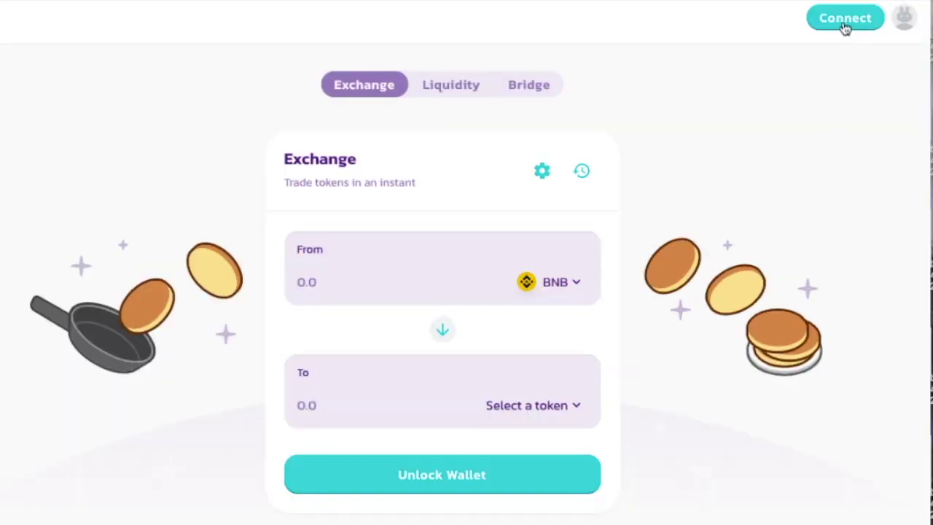
# Examine which wallets PancakeSwap's exchange can connect to, and close the list without choosing one
pyautogui.click(861, 72)
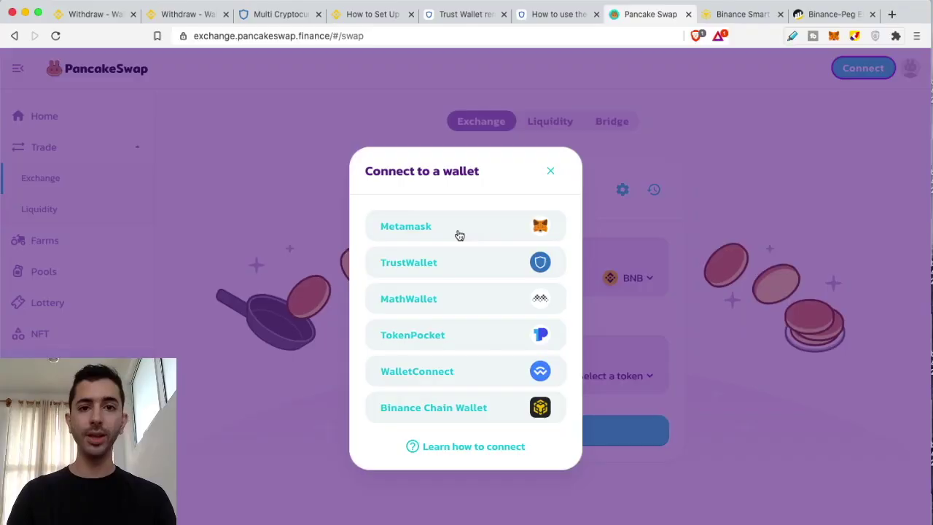
pyautogui.click(550, 172)
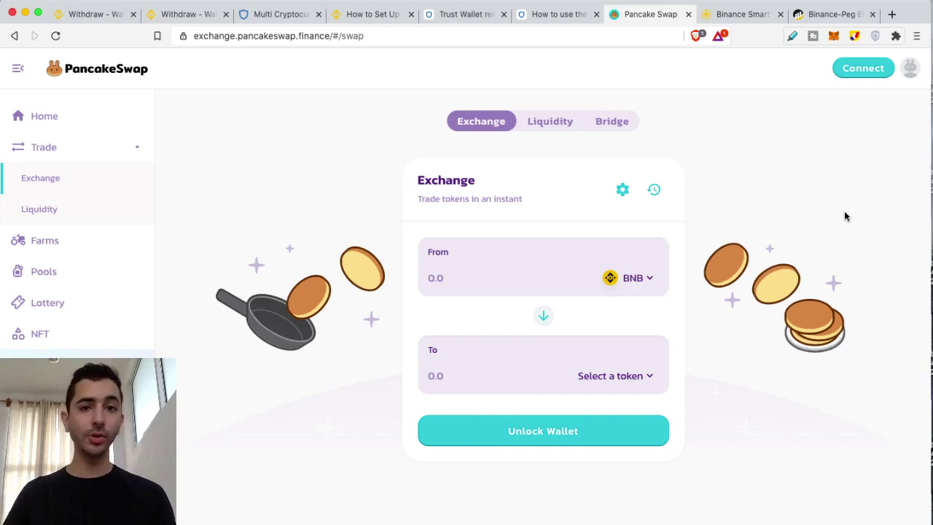
# Open the MetaMask extension, switch its network to Ethereum Mainnet, and return it to Binance Smart Chain
pyautogui.click(834, 36)
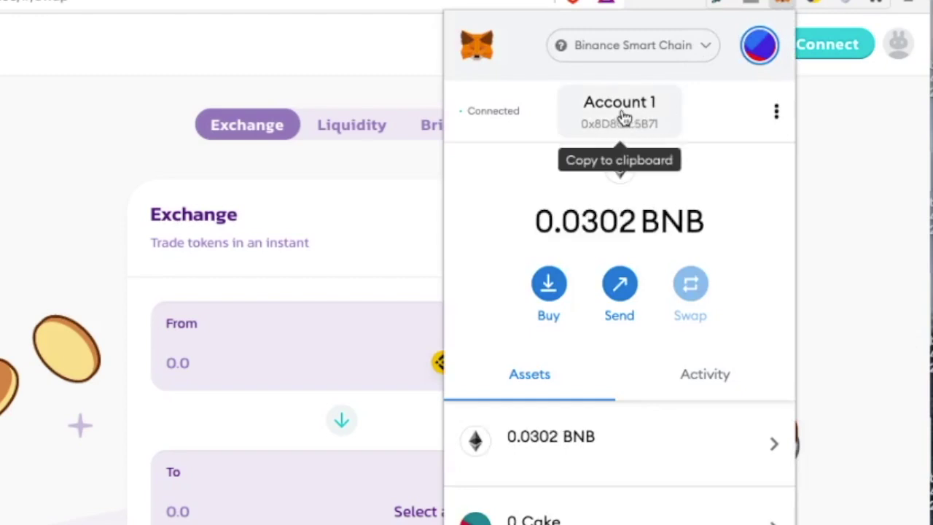
pyautogui.click(686, 49)
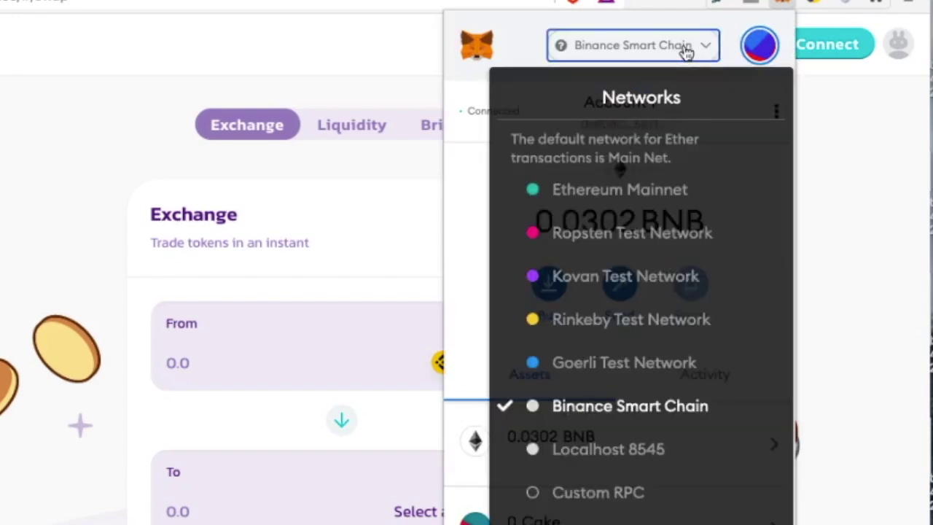
pyautogui.click(584, 191)
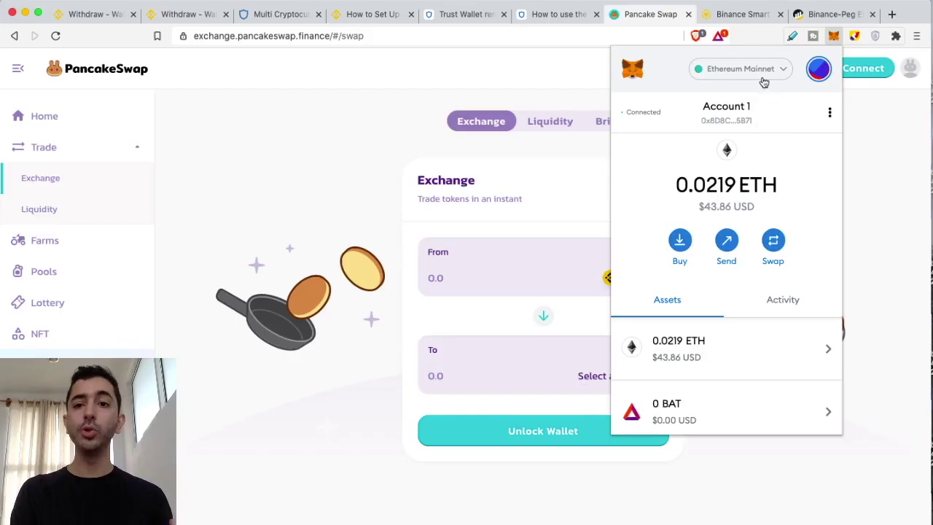
pyautogui.click(740, 69)
pyautogui.press('Escape')
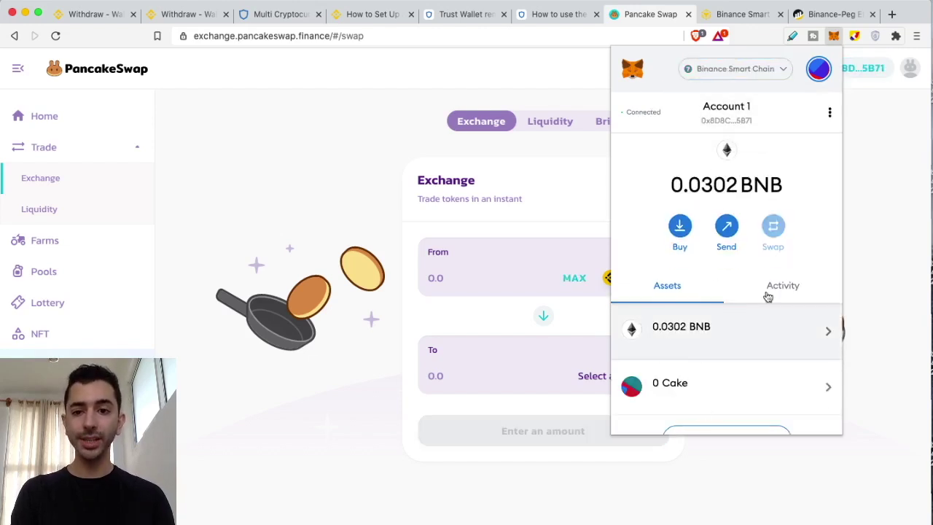
# Switch the MetaMask account's network to Ethereum Mainnet and close the extension
pyautogui.click(741, 73)
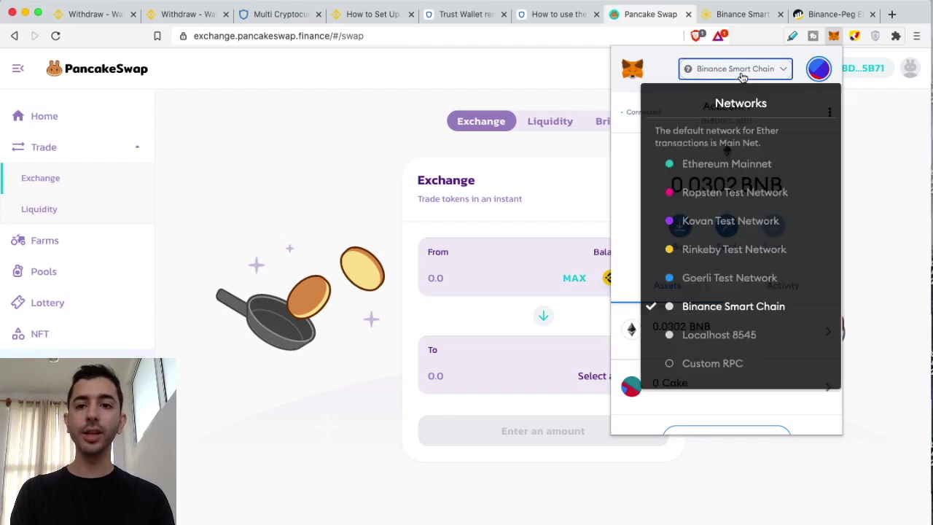
pyautogui.click(716, 168)
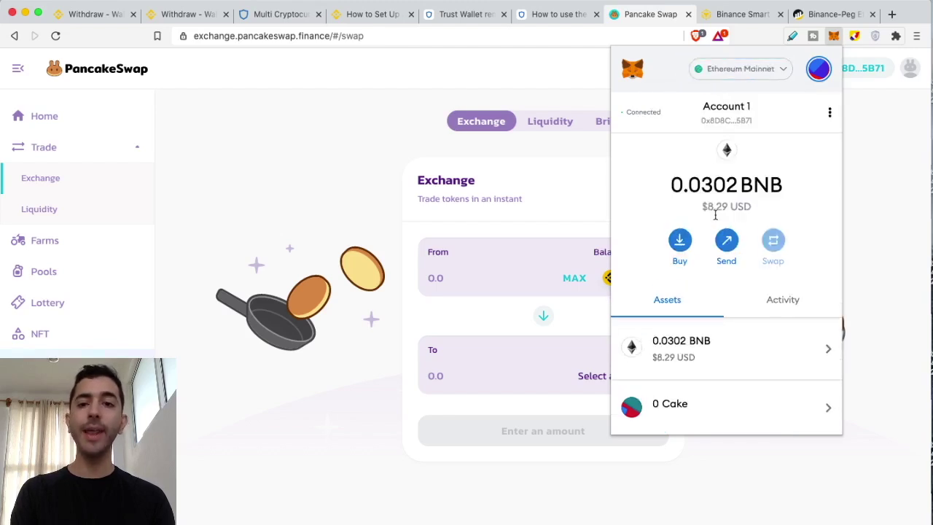
pyautogui.press('Escape')
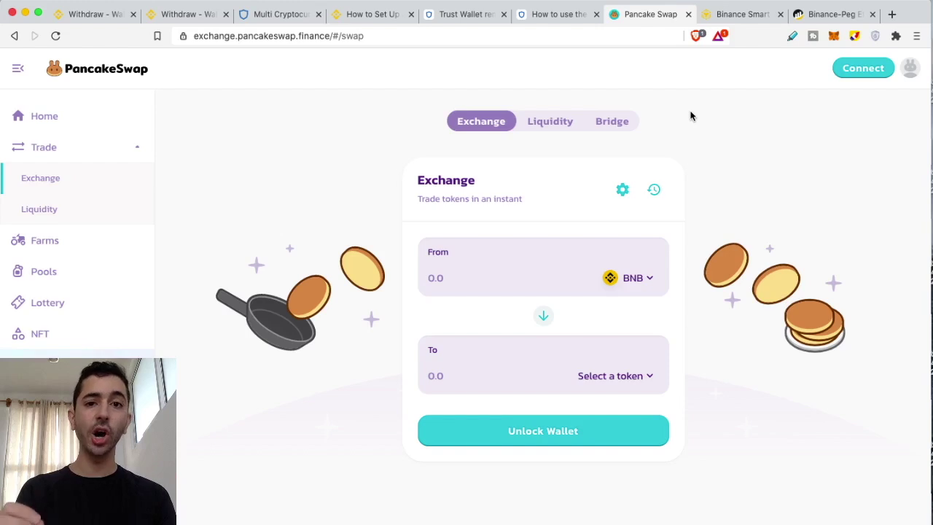
# Return to the Binance withdrawal page for BNB
pyautogui.click(95, 14)
pyautogui.moveTo(168, 69)
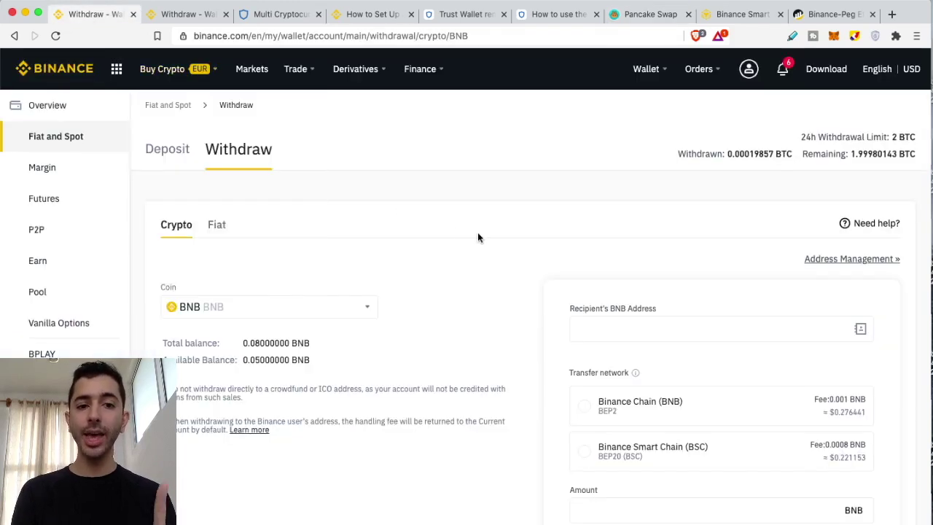
# Compare the Binance Chain (BEP2) and Binance Smart Chain (BEP20) options for the BNB withdrawal, ending on BEP2
pyautogui.scroll(-1, 478, 237)
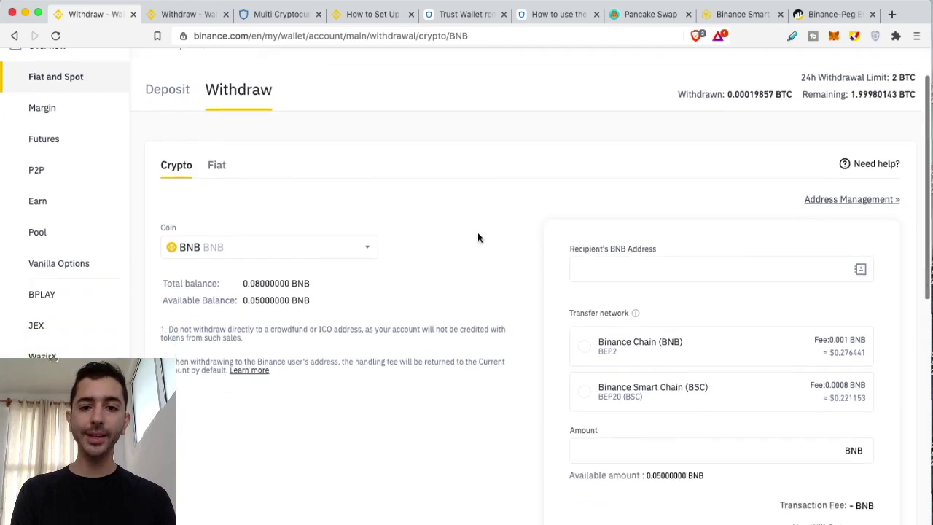
pyautogui.click(587, 349)
pyautogui.scroll(-1, 587, 346)
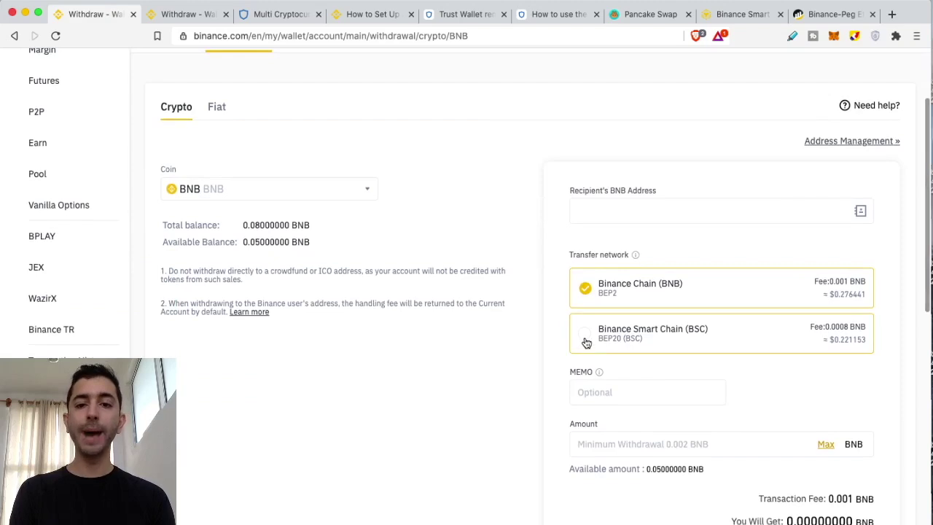
pyautogui.click(587, 343)
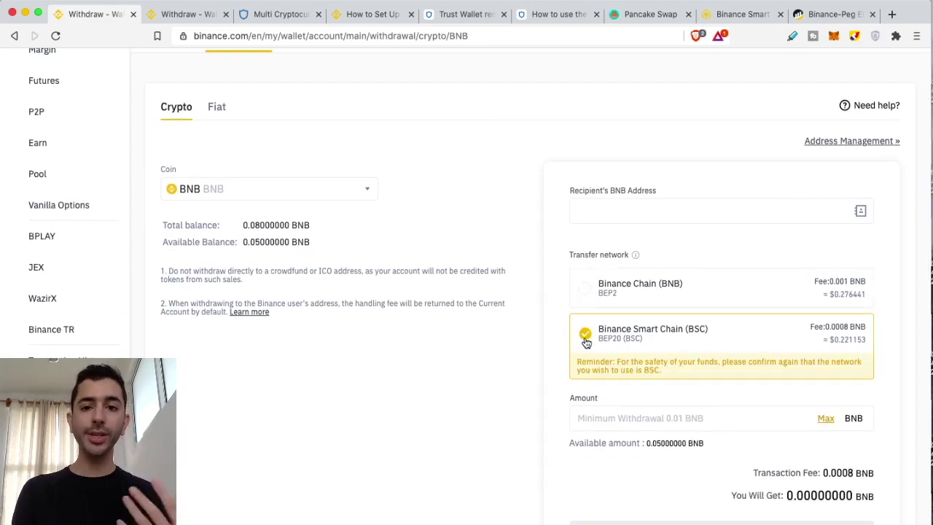
pyautogui.click(591, 294)
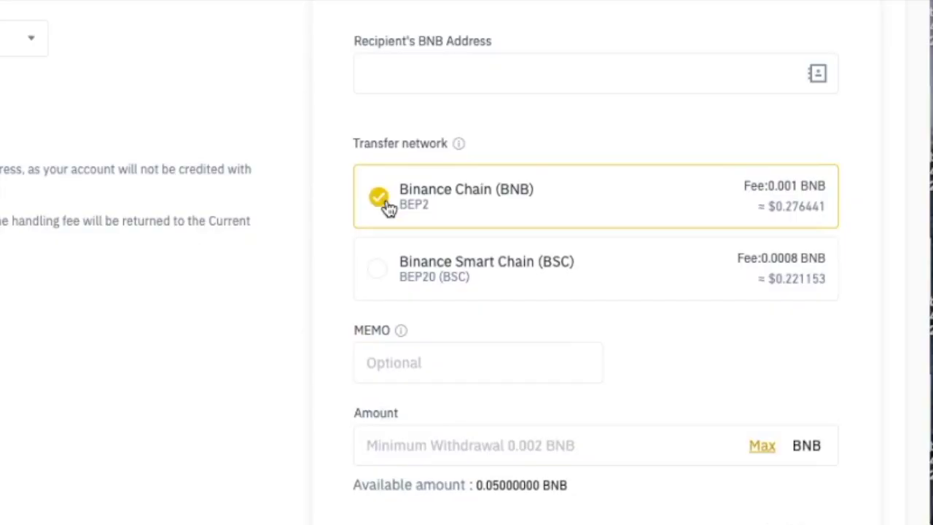
# Check the recipient address and memo fields, and set the transfer network to Binance Smart Chain (BEP20)
pyautogui.click(420, 82)
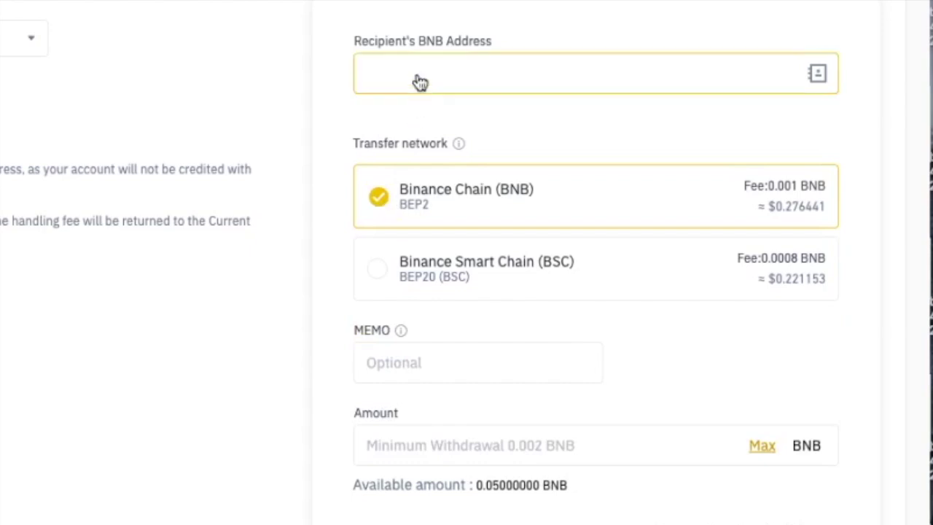
pyautogui.scroll(-1, 421, 82)
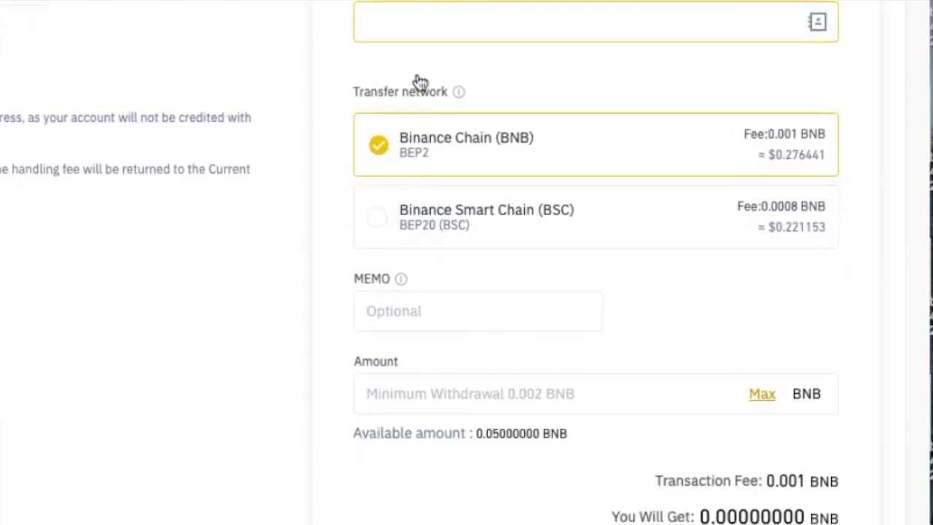
pyautogui.click(393, 316)
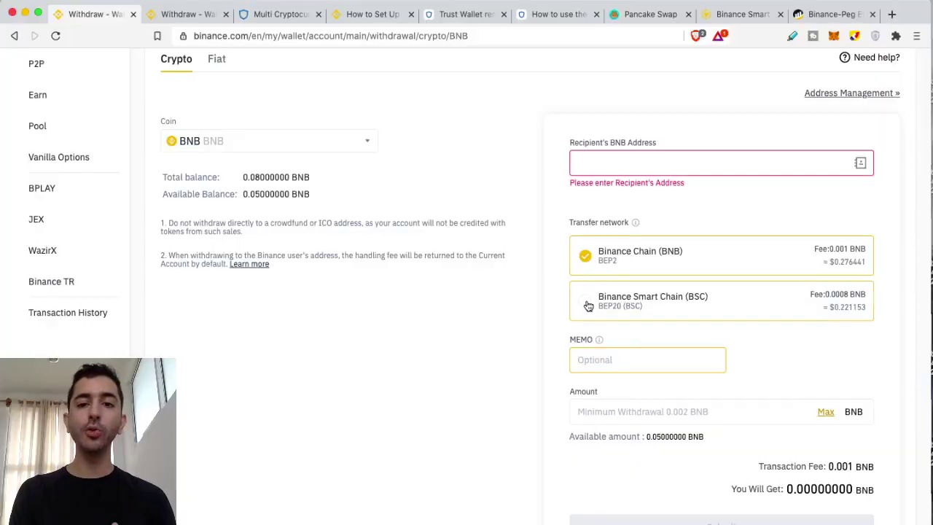
pyautogui.click(379, 220)
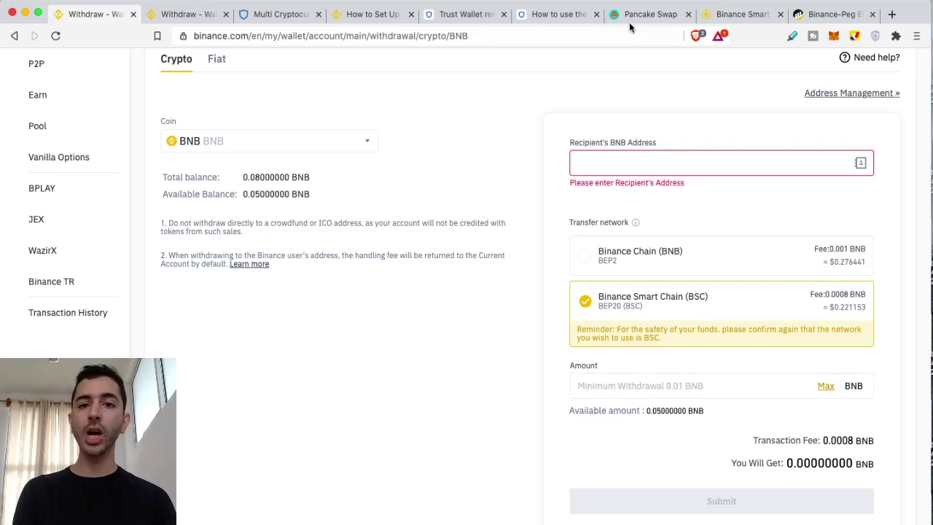
# Switch to PancakeSwap's exchange and search the tokens that BNB can be swapped to for "btc"
pyautogui.click(631, 18)
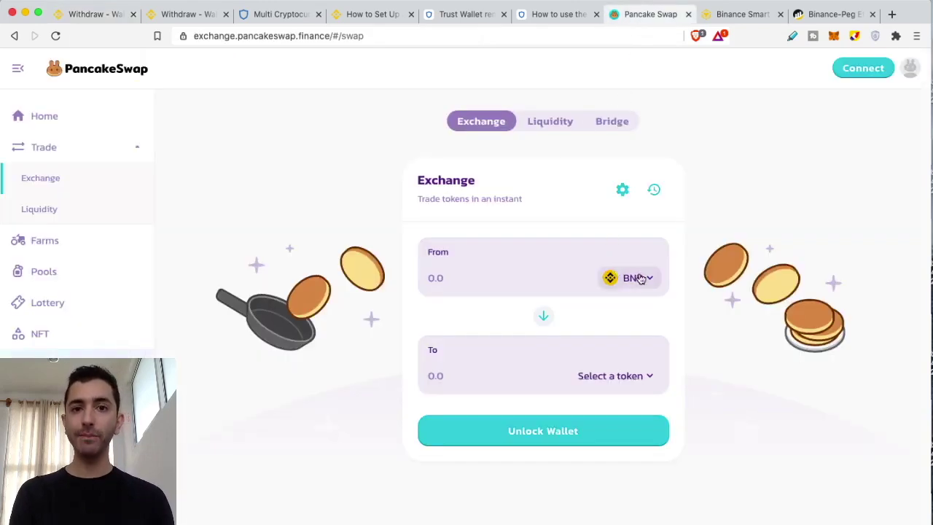
pyautogui.click(636, 377)
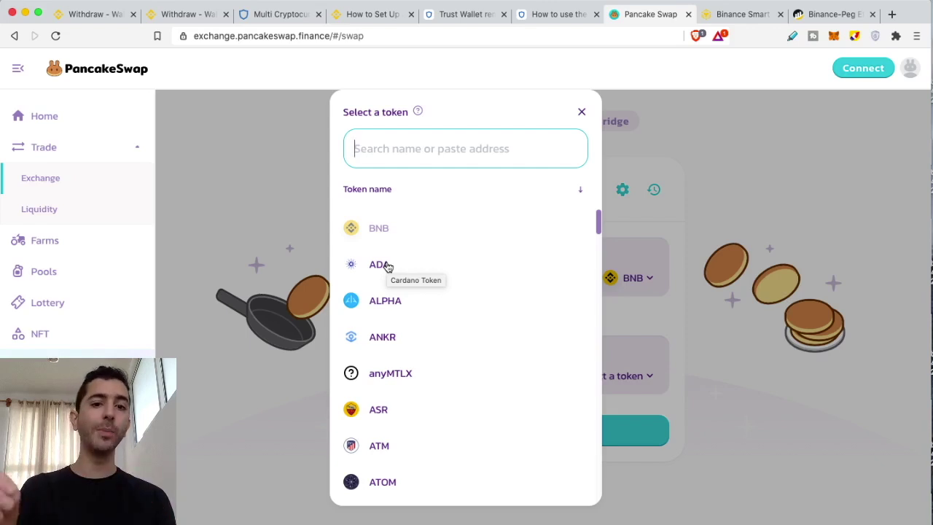
pyautogui.write('btc')
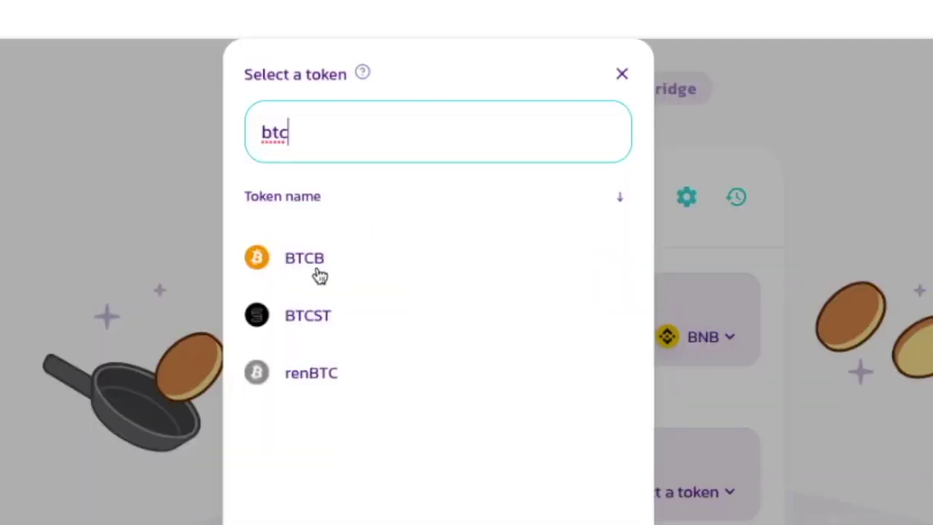
# Search the swap token list for "ad" instead, clear the search, and close the list without choosing a token
pyautogui.press('BackSpace')
pyautogui.press('BackSpace')
pyautogui.press('BackSpace')
pyautogui.write('ad')
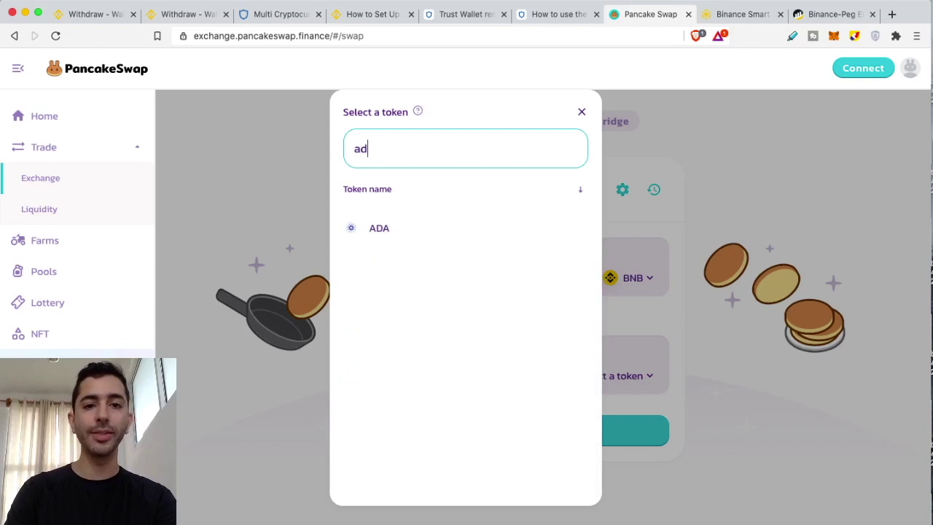
pyautogui.press('BackSpace')
pyautogui.press('BackSpace')
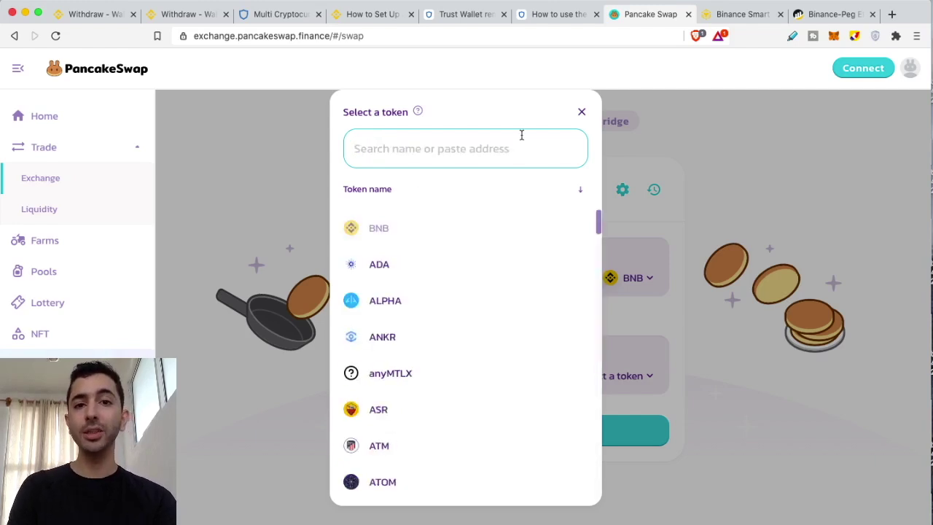
pyautogui.click(582, 113)
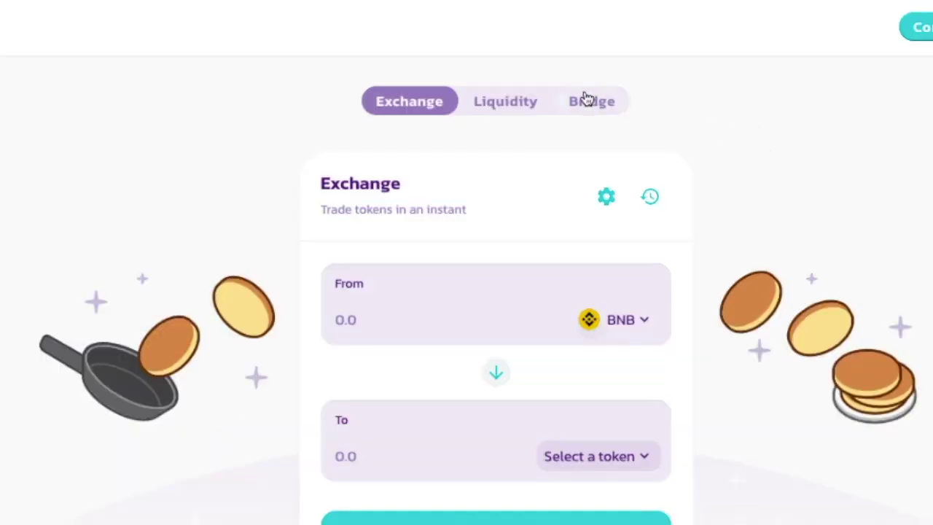
# Open Binance Bridge from PancakeSwap and set the asset to ADA (Cardano)
pyautogui.click(589, 99)
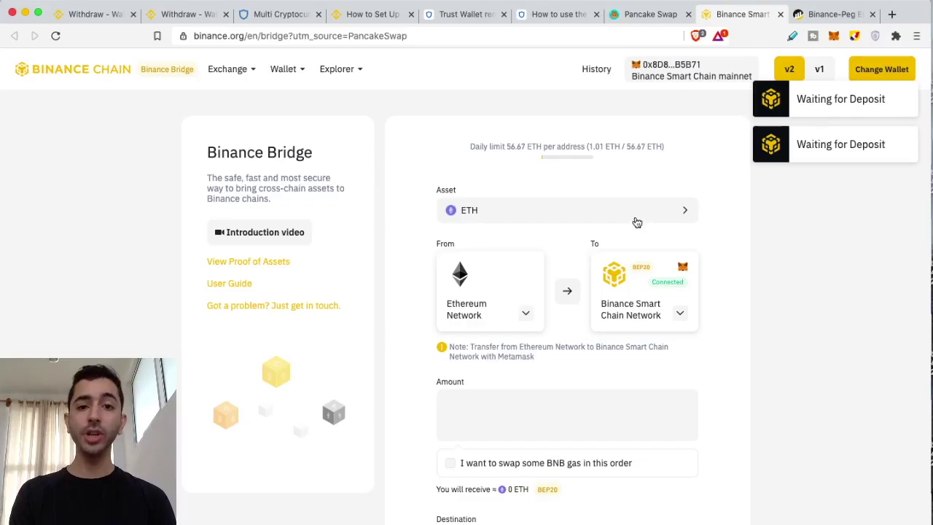
pyautogui.click(636, 221)
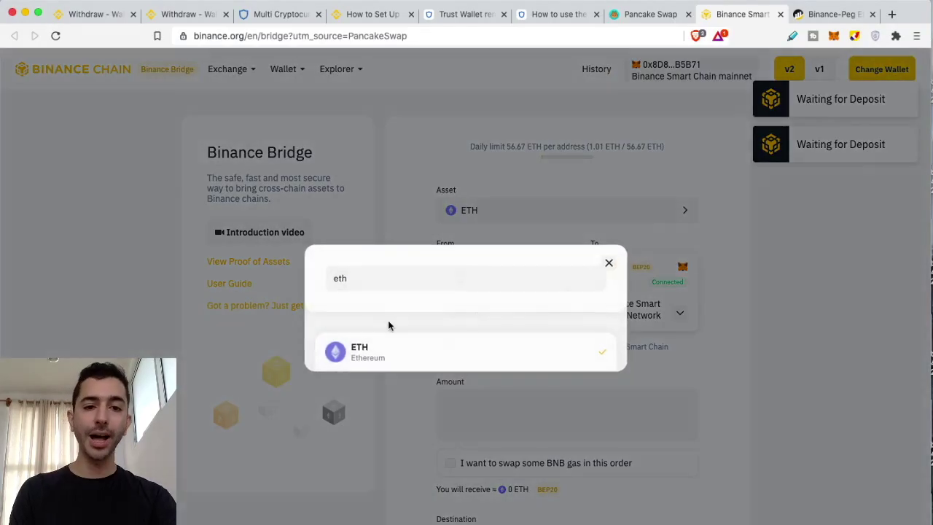
pyautogui.doubleClick(360, 284)
pyautogui.write('ada')
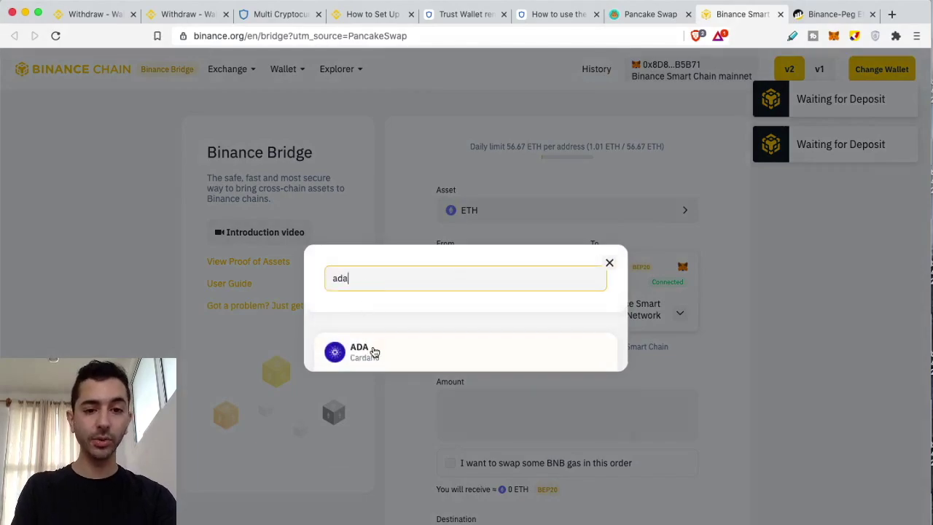
pyautogui.click(374, 351)
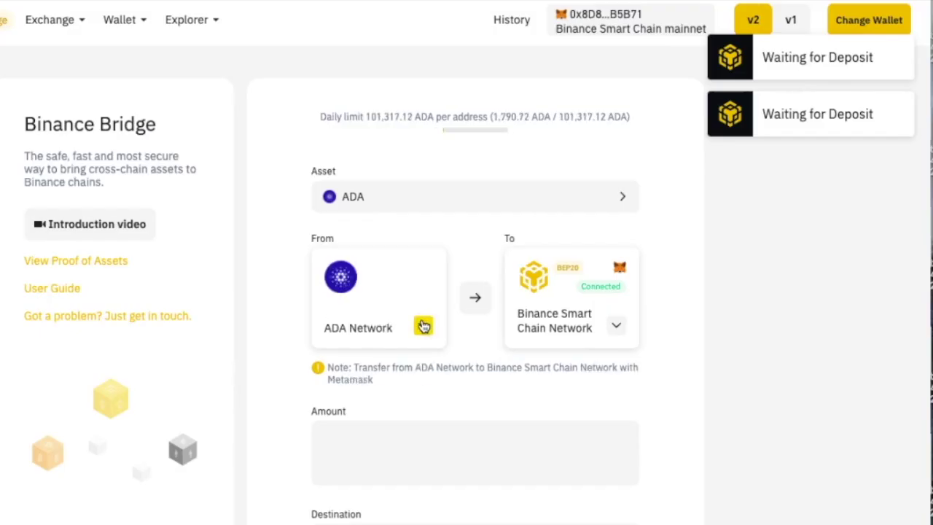
# Switch the ADA transfer's source to Binance Chain Network and return it to ADA Network
pyautogui.scroll(-1, 424, 319)
pyautogui.click(423, 315)
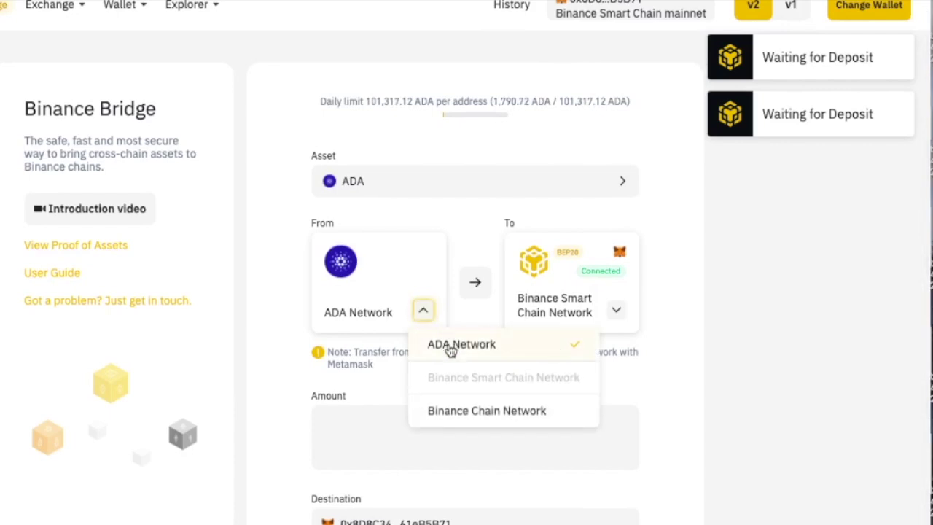
pyautogui.click(437, 343)
pyautogui.click(423, 315)
pyautogui.click(458, 410)
pyautogui.click(423, 310)
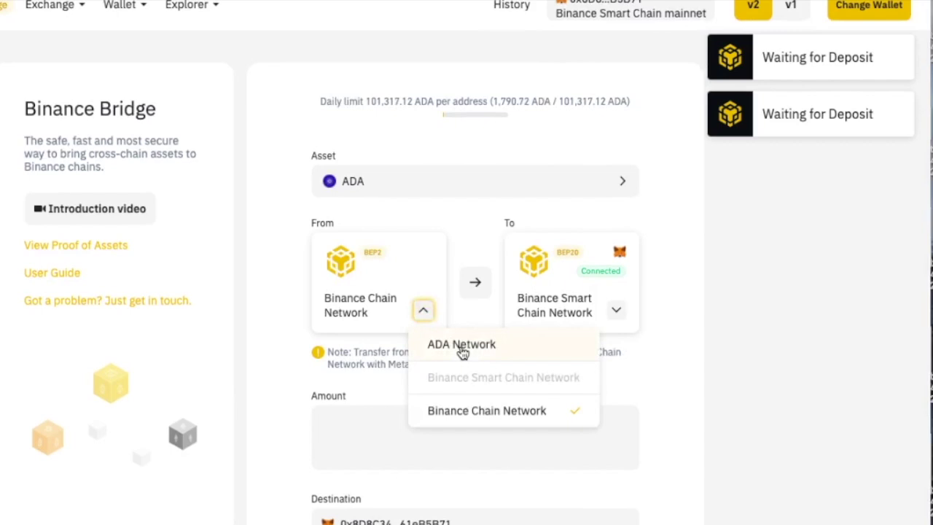
pyautogui.click(461, 344)
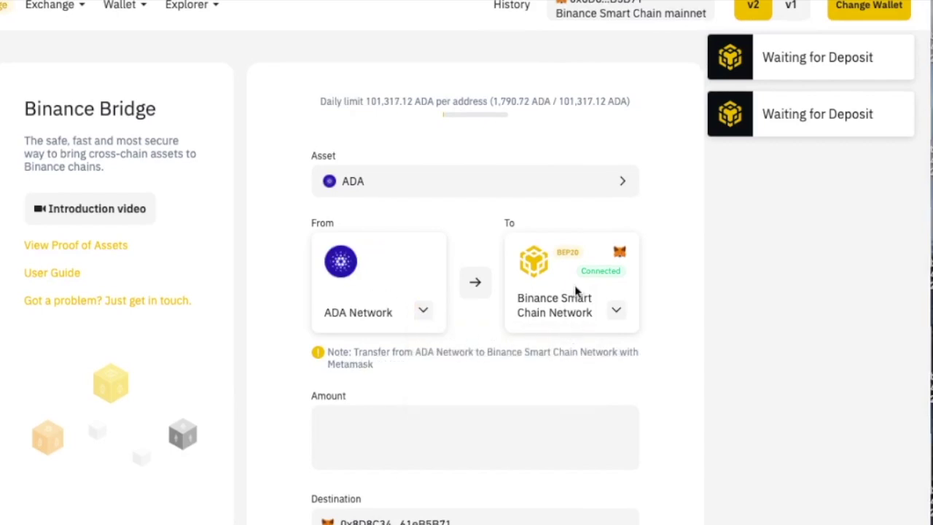
# Try Binance Chain Network as the ADA transfer's destination and return it to Binance Smart Chain Network
pyautogui.click(616, 309)
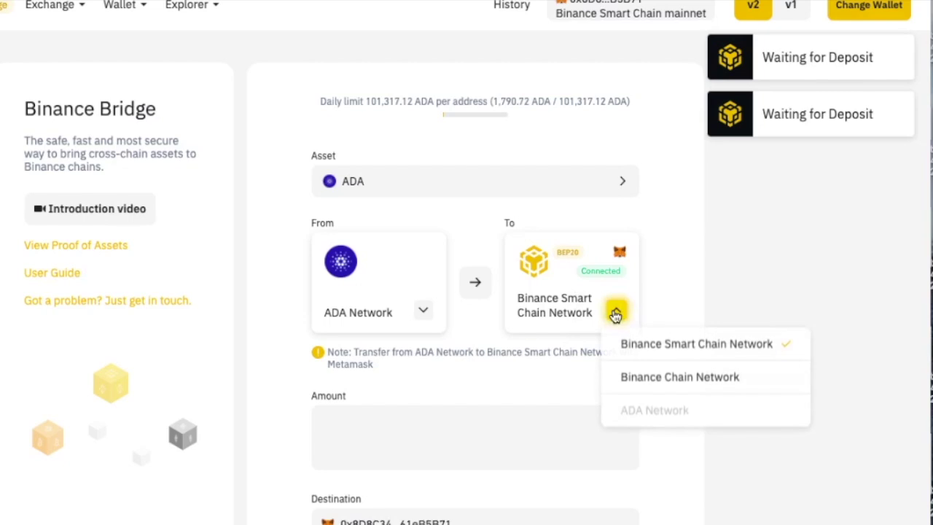
pyautogui.click(677, 389)
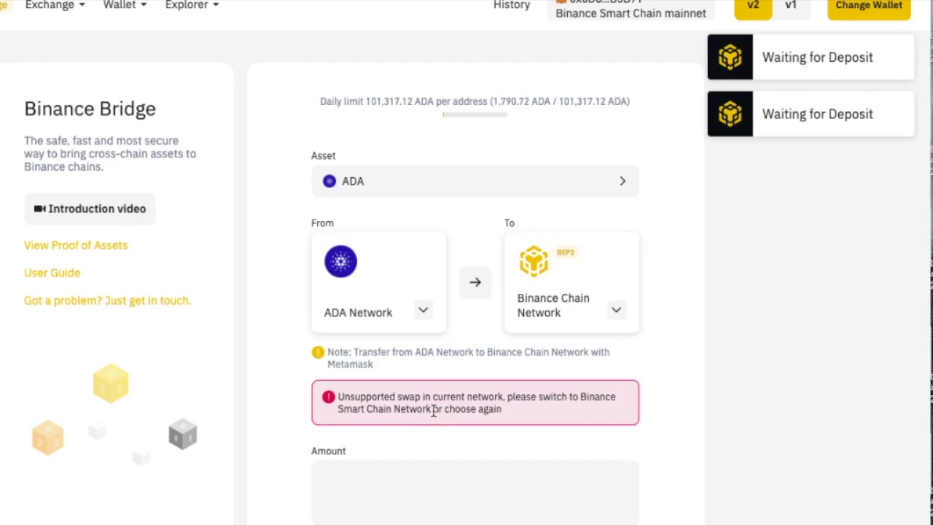
pyautogui.click(616, 310)
pyautogui.click(642, 350)
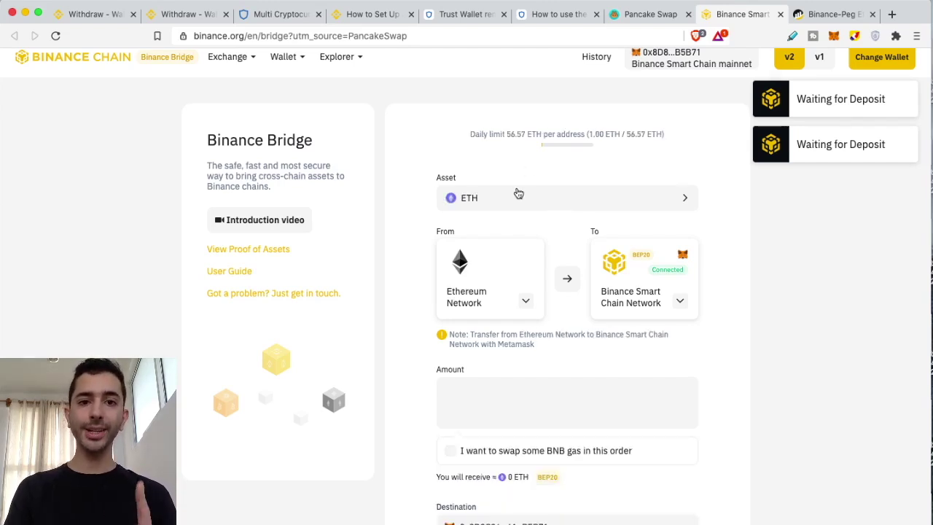
# Check the source and destination networks offered for bridging ETH, keeping Ethereum Network to Binance Smart Chain Network
pyautogui.click(525, 300)
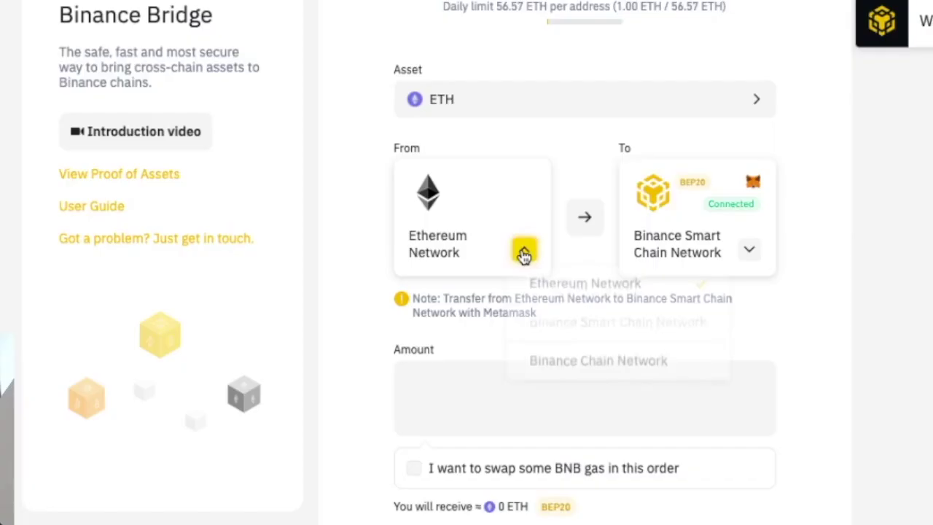
pyautogui.click(549, 331)
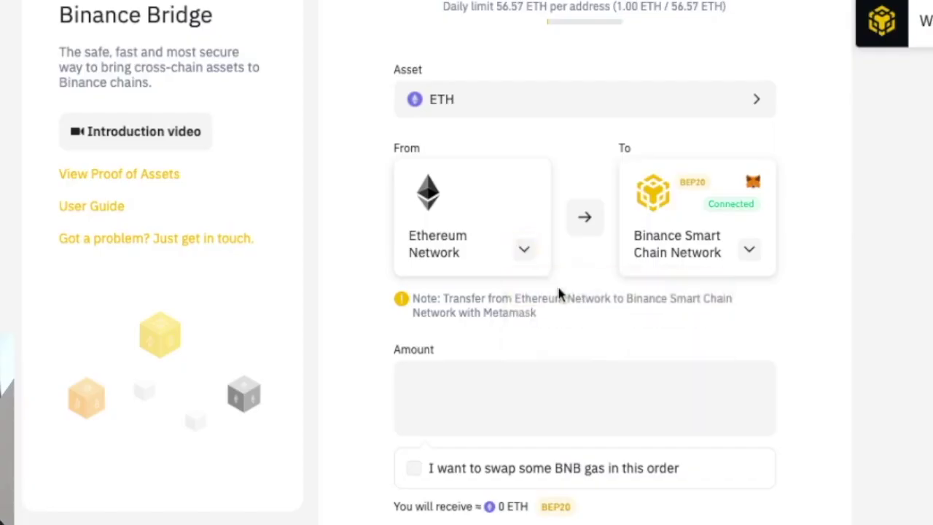
pyautogui.click(524, 249)
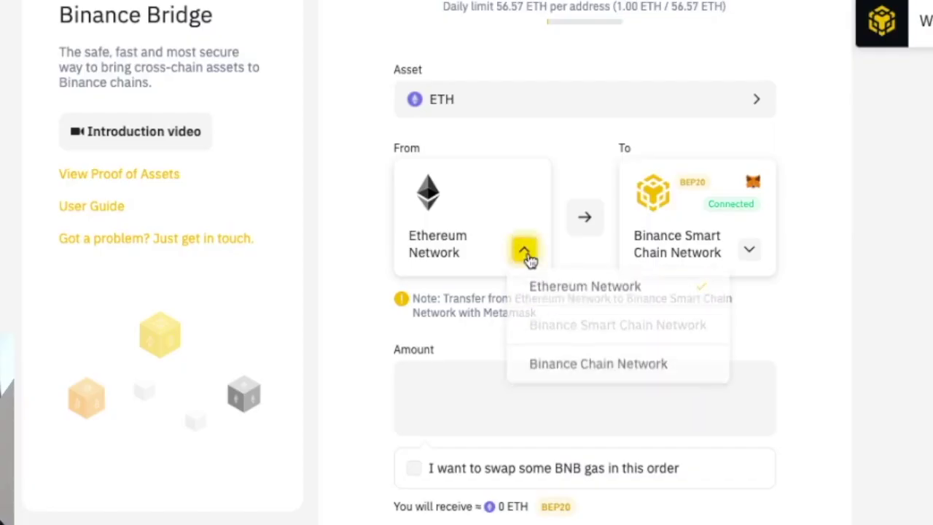
pyautogui.click(747, 256)
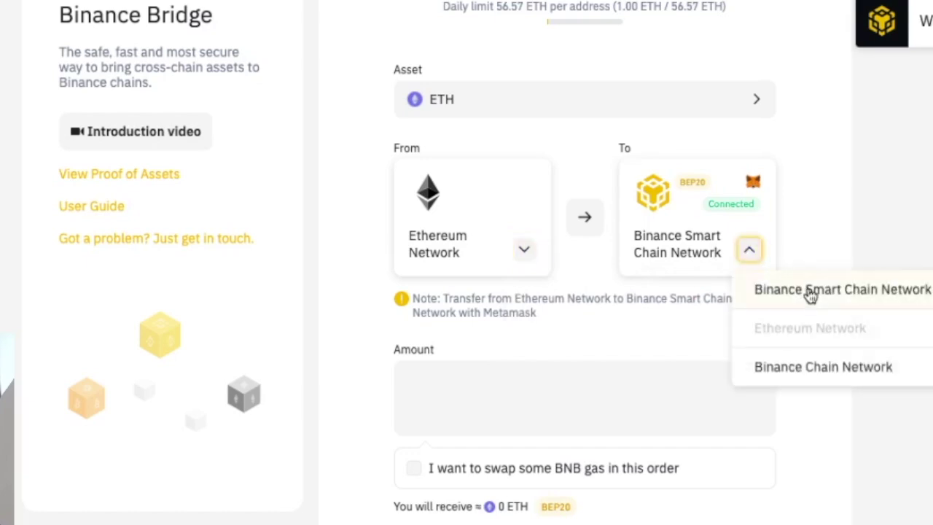
pyautogui.click(811, 291)
# Enter 0.012 as the ETH amount to bridge, continue, and choose to send the tokens from Binance.com
pyautogui.scroll(-1, 612, 267)
pyautogui.click(443, 373)
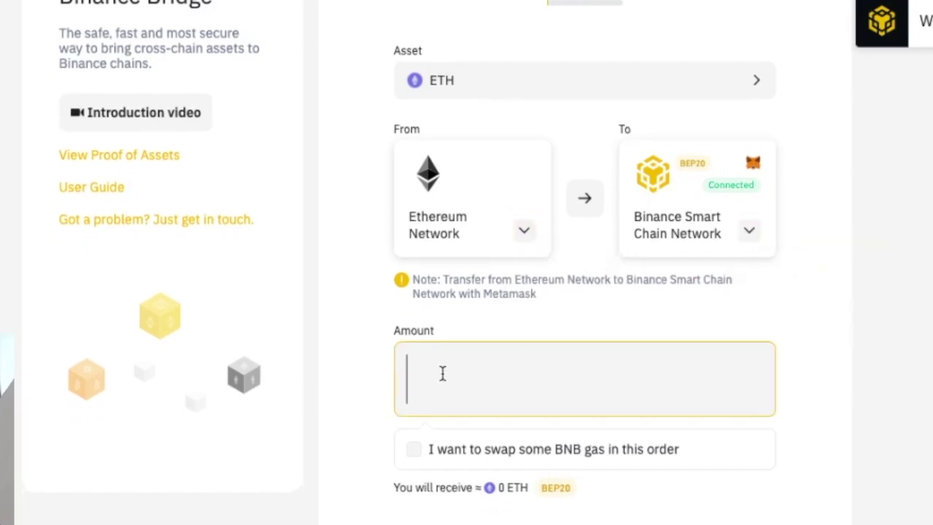
pyautogui.write('0.012')
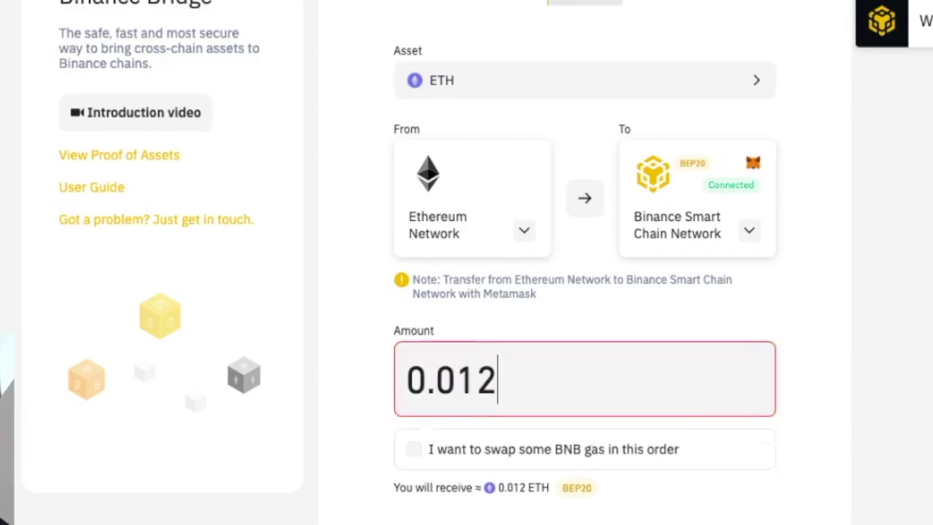
pyautogui.scroll(-2, 536, 390)
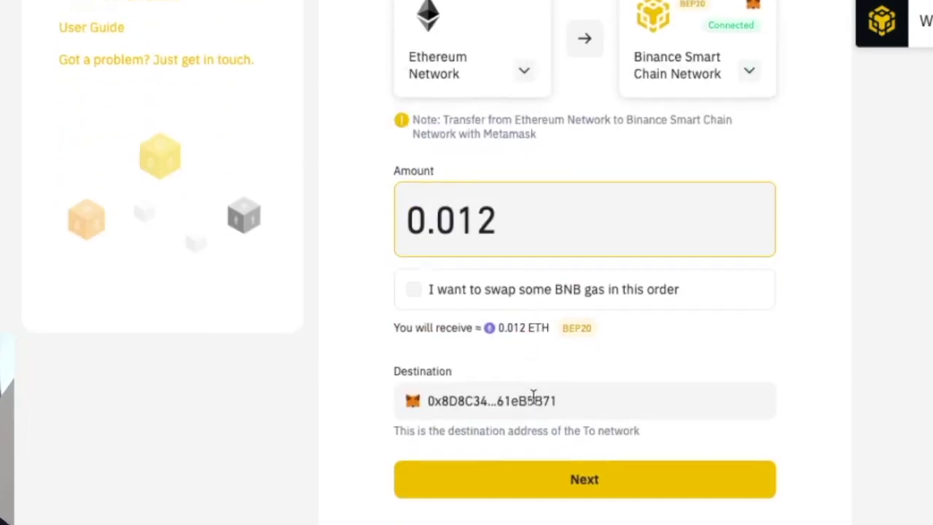
pyautogui.click(529, 479)
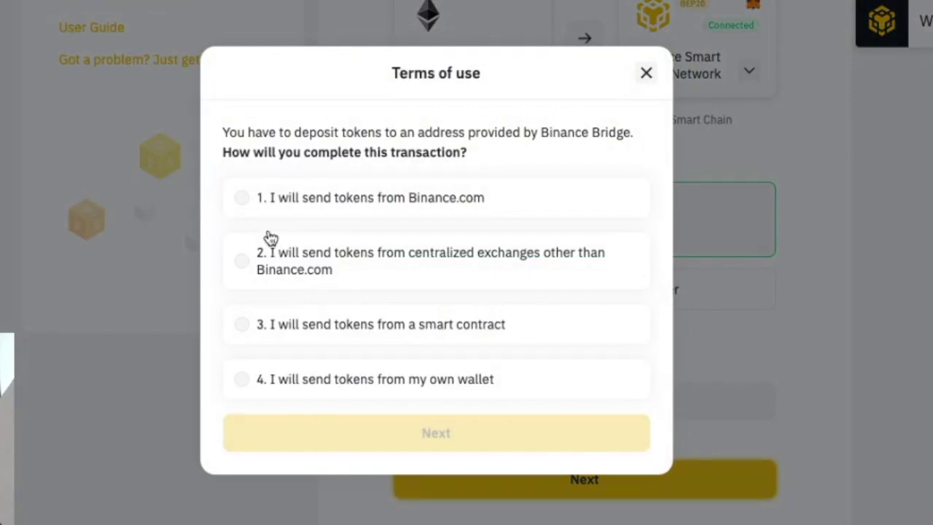
pyautogui.click(241, 204)
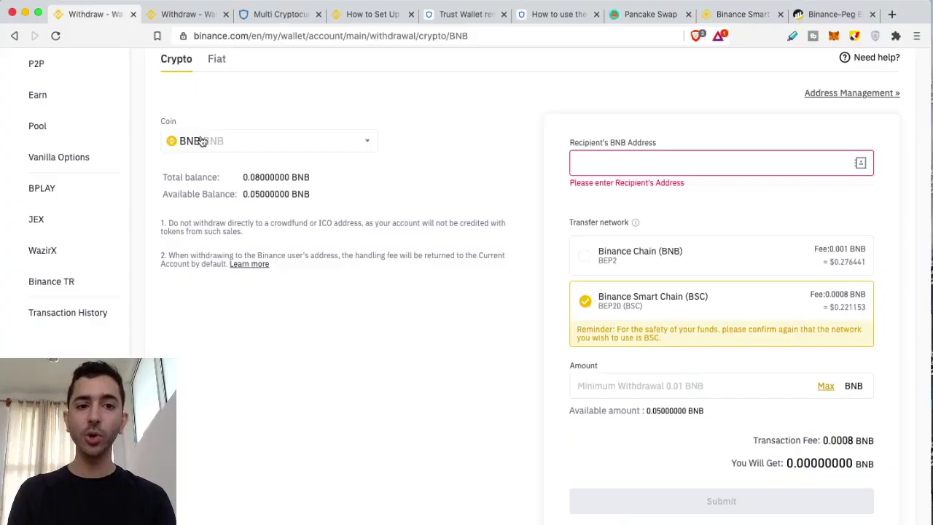
# Select ETH as the coin to withdraw from Binance and choose Binance Smart Chain (BEP20) as the transfer network
pyautogui.click(200, 141)
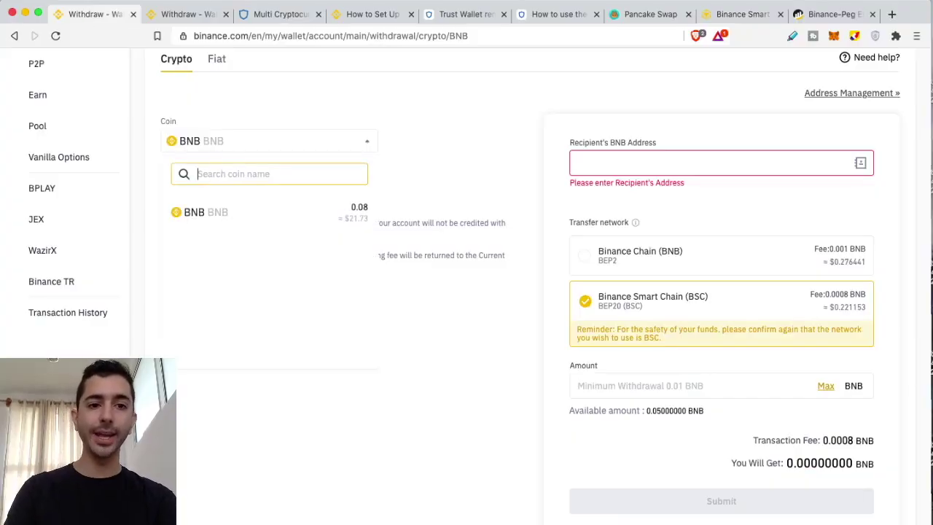
pyautogui.write('eth')
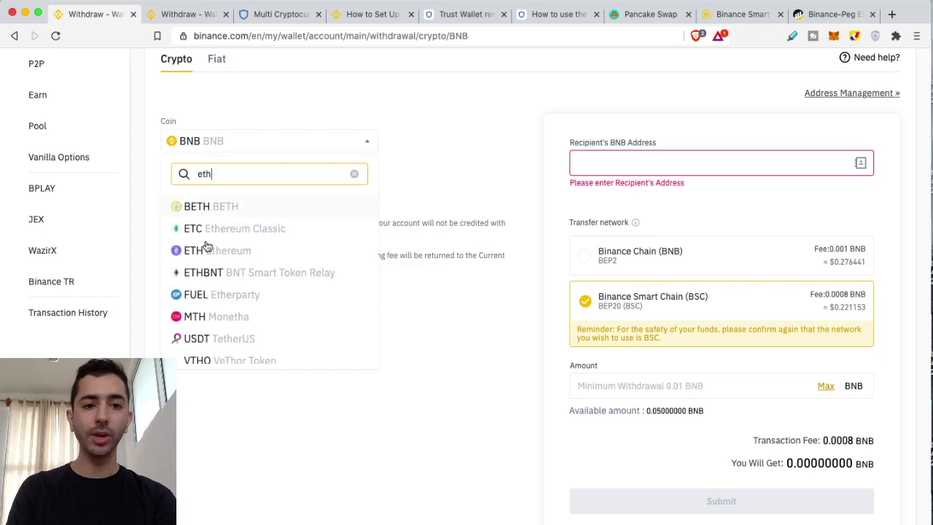
pyautogui.click(208, 251)
pyautogui.click(207, 250)
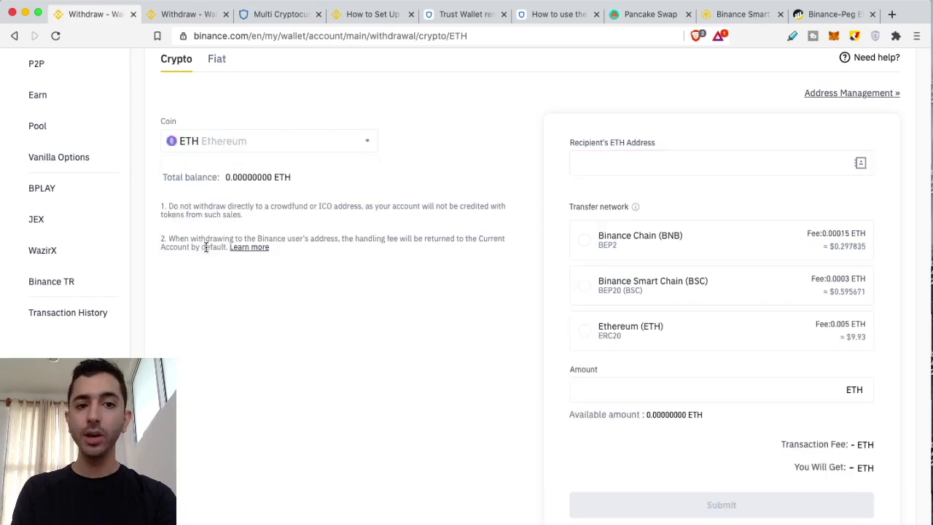
pyautogui.click(586, 291)
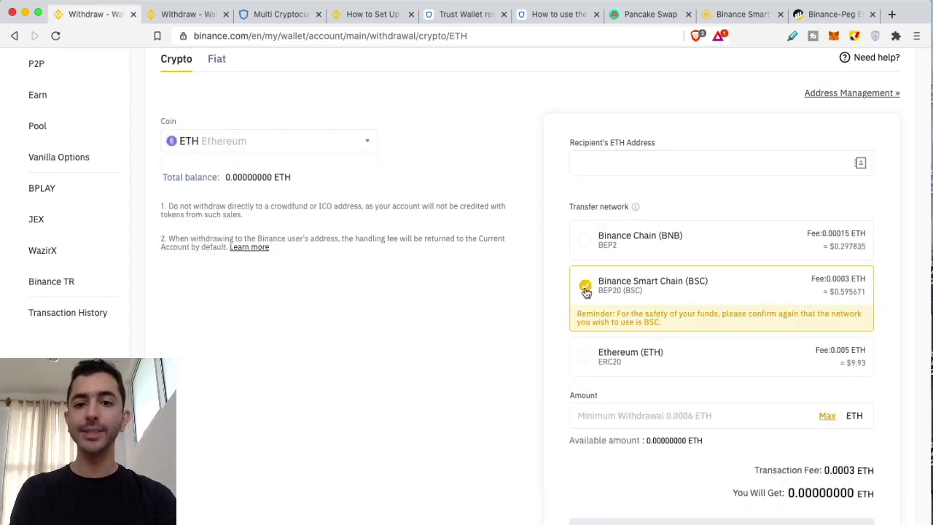
# Return to the Binance Bridge, try the other token-sending options, and continue with sending tokens from my own wallet
pyautogui.click(730, 19)
pyautogui.click(333, 283)
pyautogui.click(333, 325)
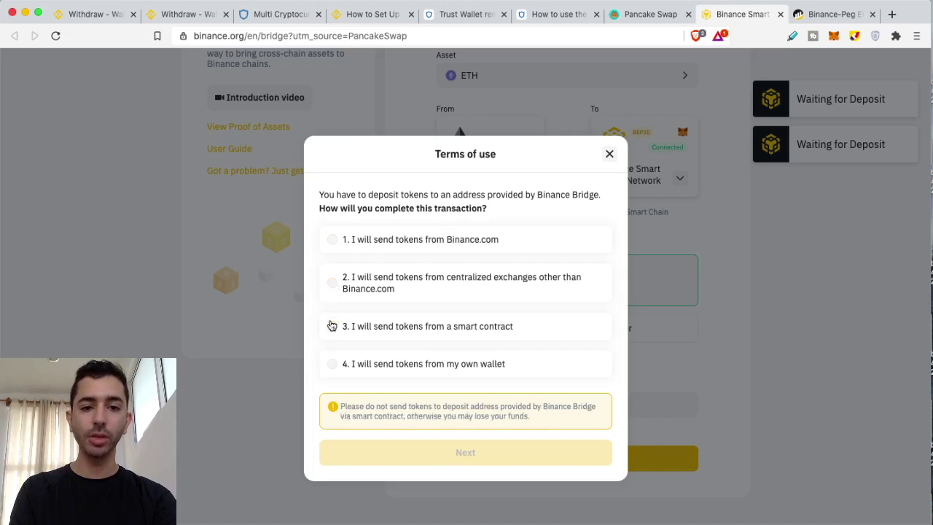
pyautogui.click(331, 368)
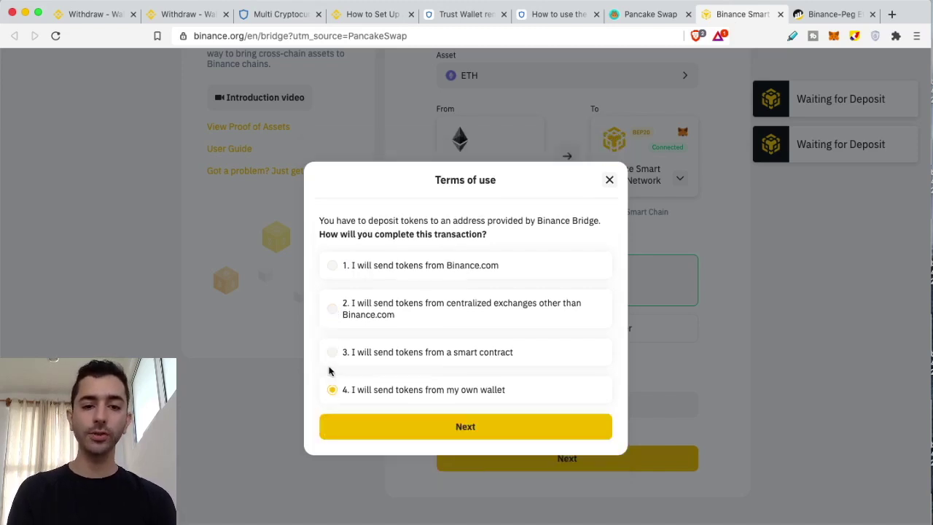
pyautogui.click(438, 433)
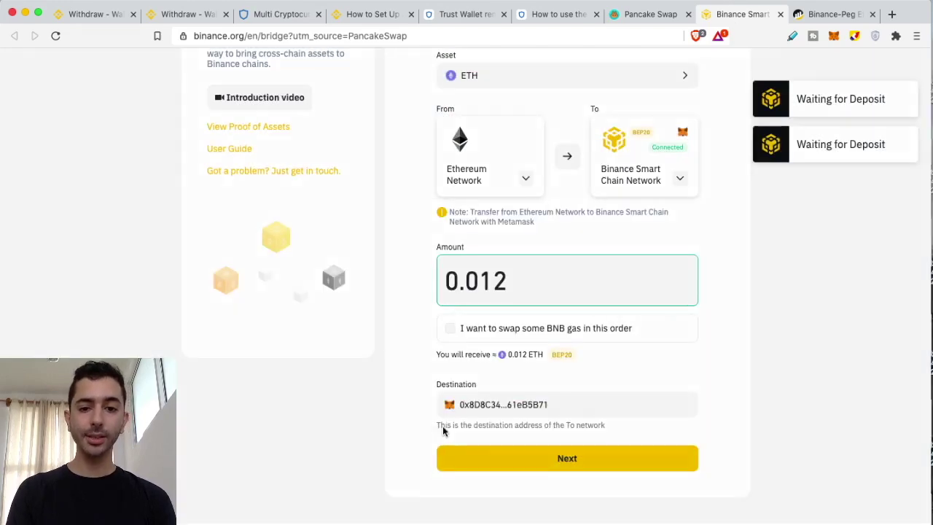
# Submit and confirm the 0.012 ETH bridge order to Binance Smart Chain, and copy its deposit address
pyautogui.click(444, 457)
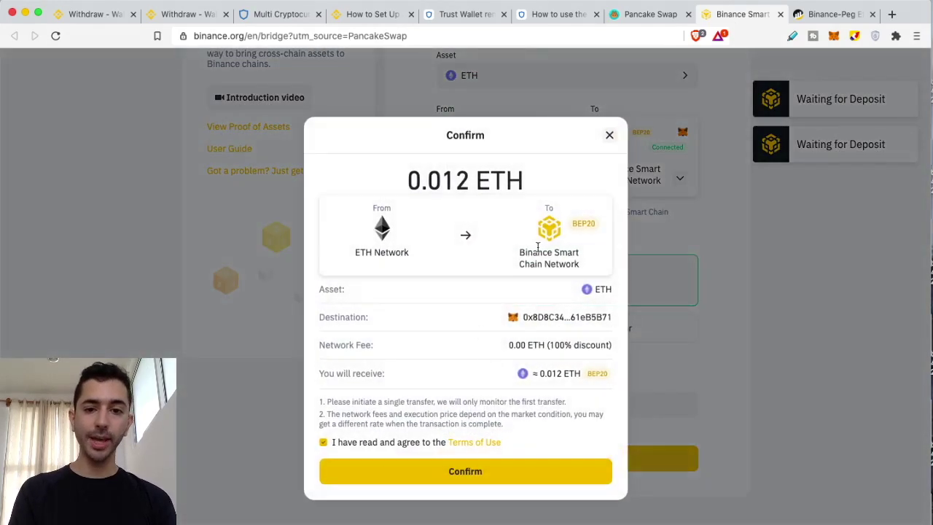
pyautogui.click(475, 476)
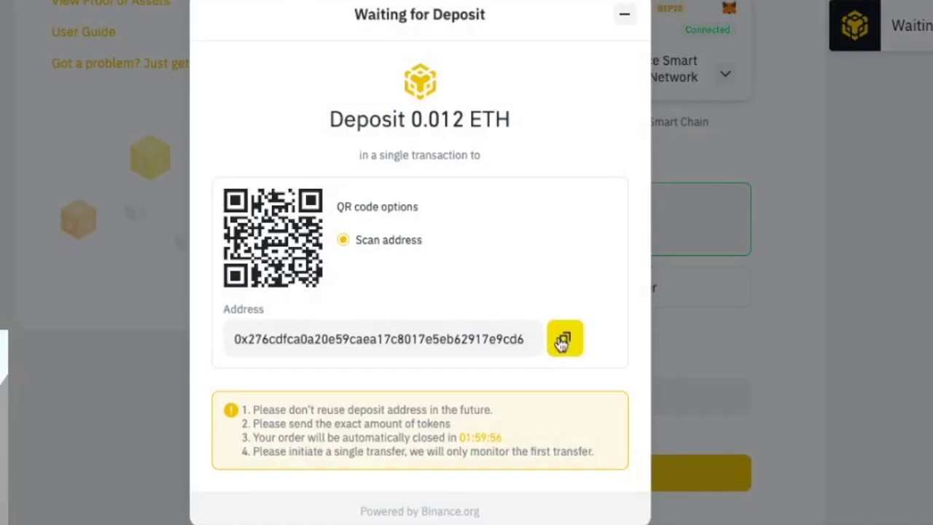
pyautogui.click(567, 364)
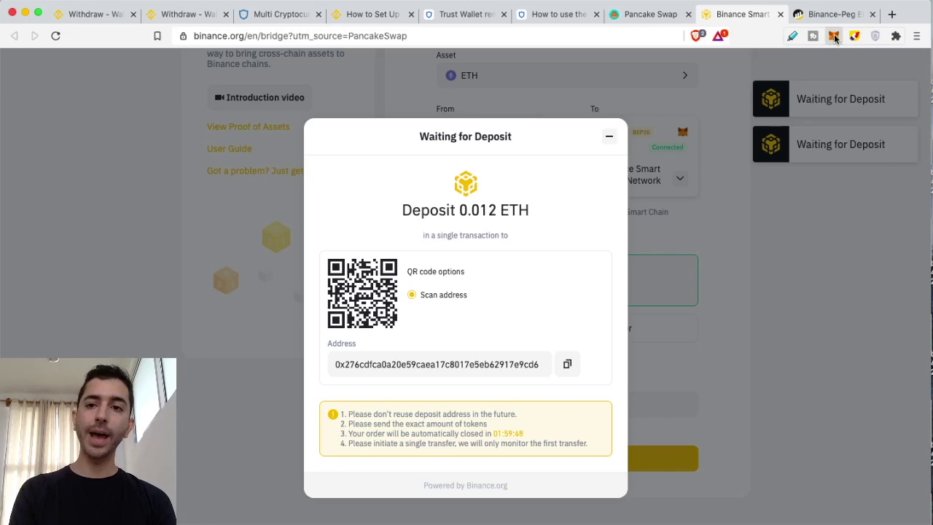
# Open the MetaMask wallet, select Ethereum Mainnet as the network, and open the ETH asset
pyautogui.click(834, 37)
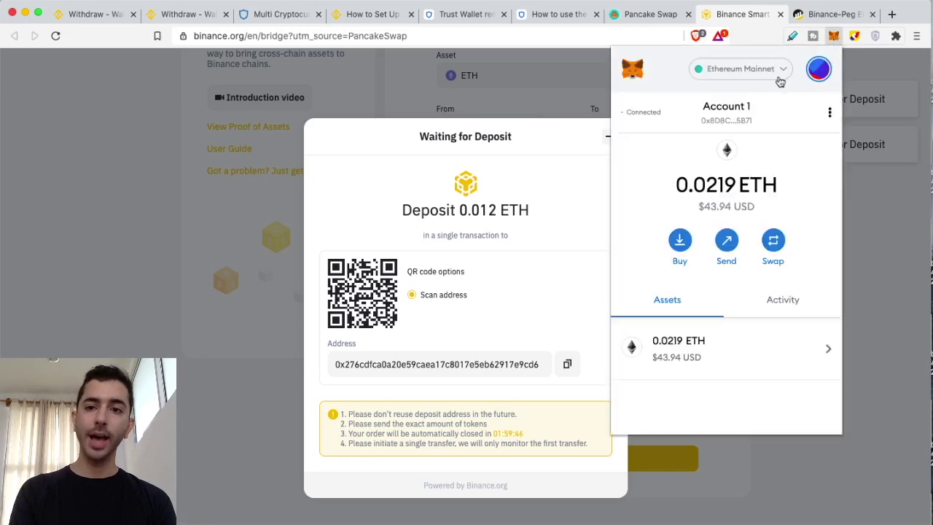
pyautogui.click(781, 71)
pyautogui.click(713, 163)
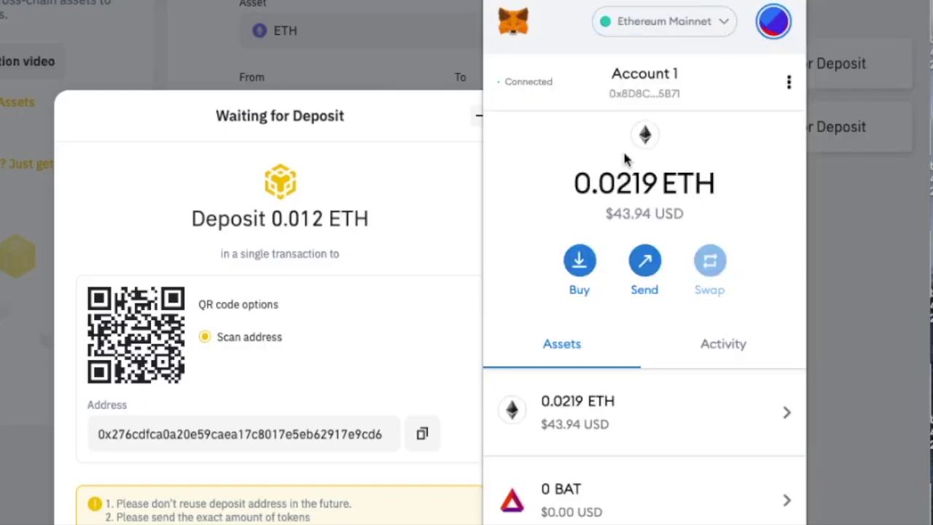
pyautogui.scroll(-2, 708, 288)
pyautogui.click(620, 326)
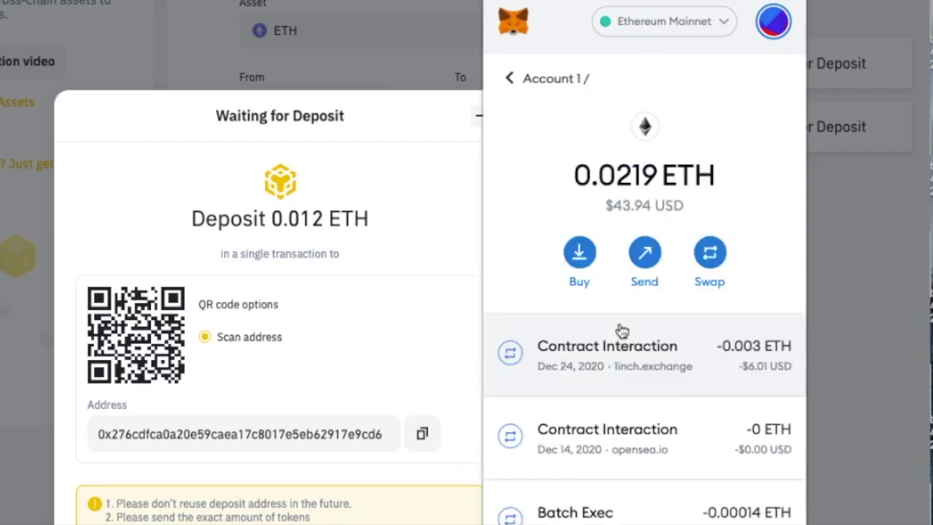
# Prepare a 0.012 ETH transfer to the copied bridge deposit address up to its confirmation, then close the wallet without confirming
pyautogui.click(645, 261)
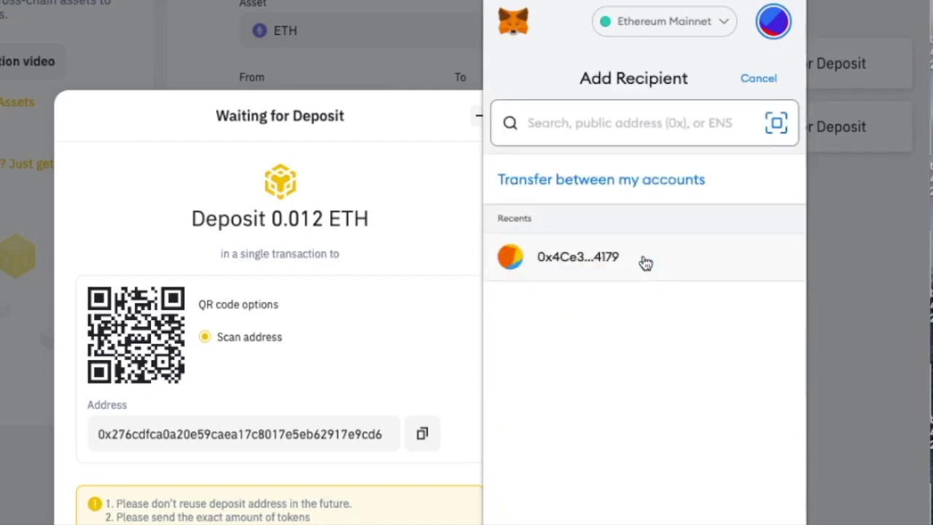
pyautogui.hotkey('ctrl', 'v')
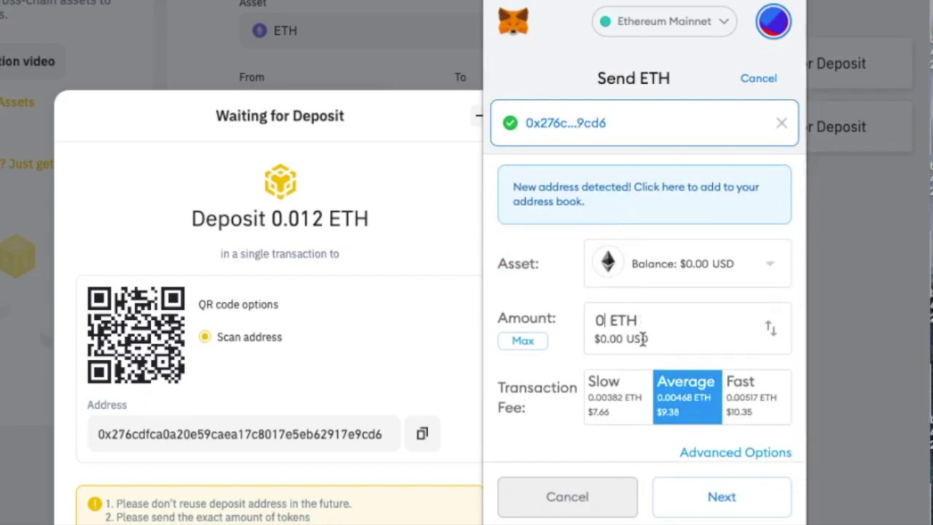
pyautogui.write('.012')
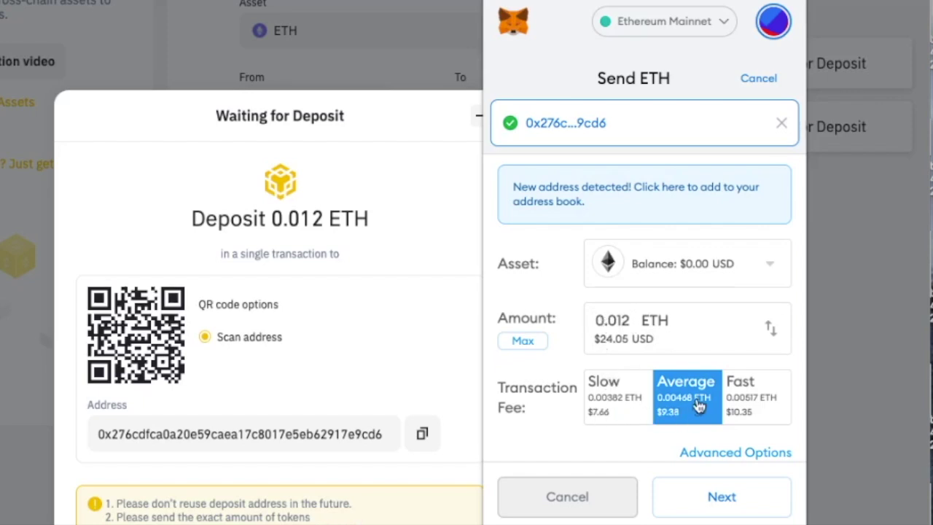
pyautogui.click(705, 496)
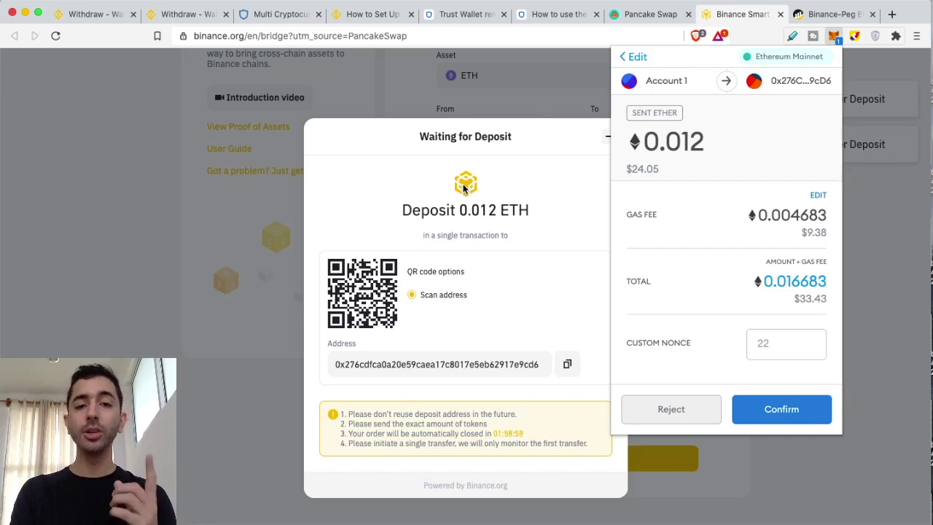
pyautogui.click(874, 205)
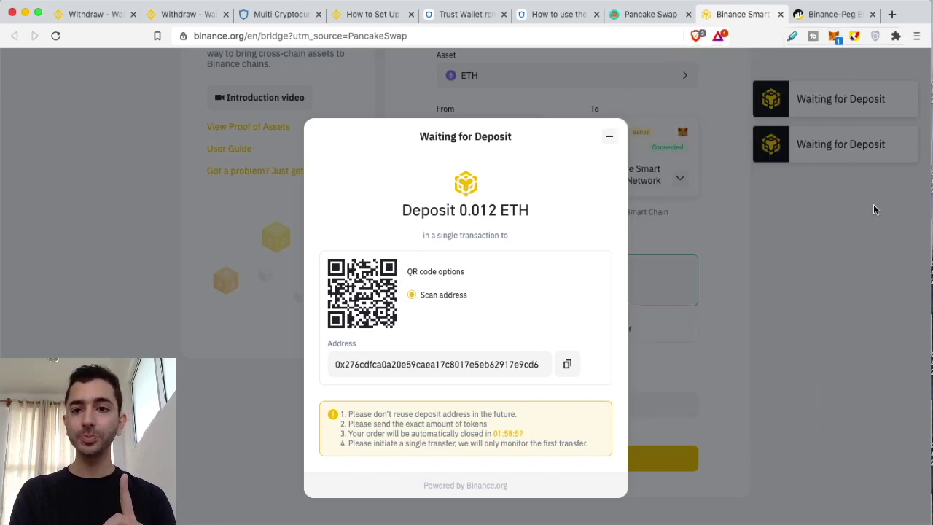
# Switch to BscScan, copy the MetaMask account's wallet address, and search for that address
pyautogui.click(826, 16)
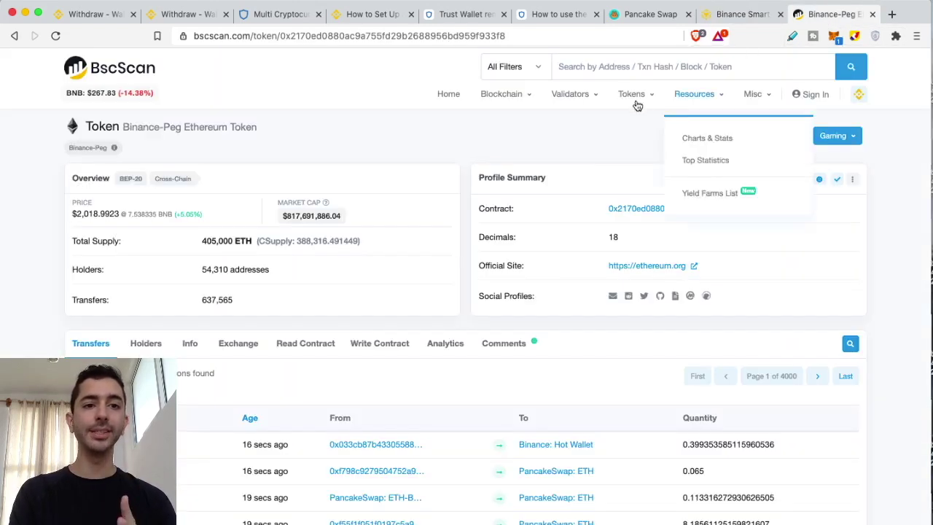
pyautogui.moveTo(698, 89)
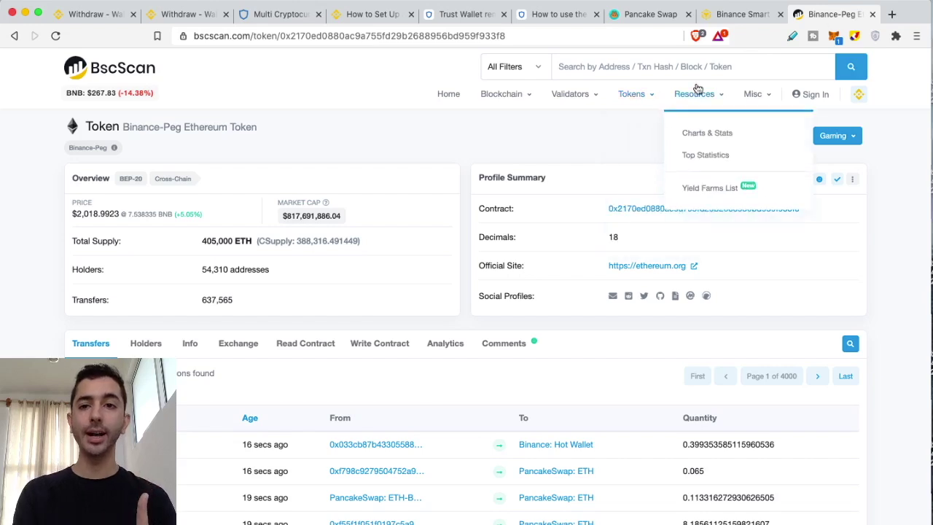
pyautogui.click(835, 37)
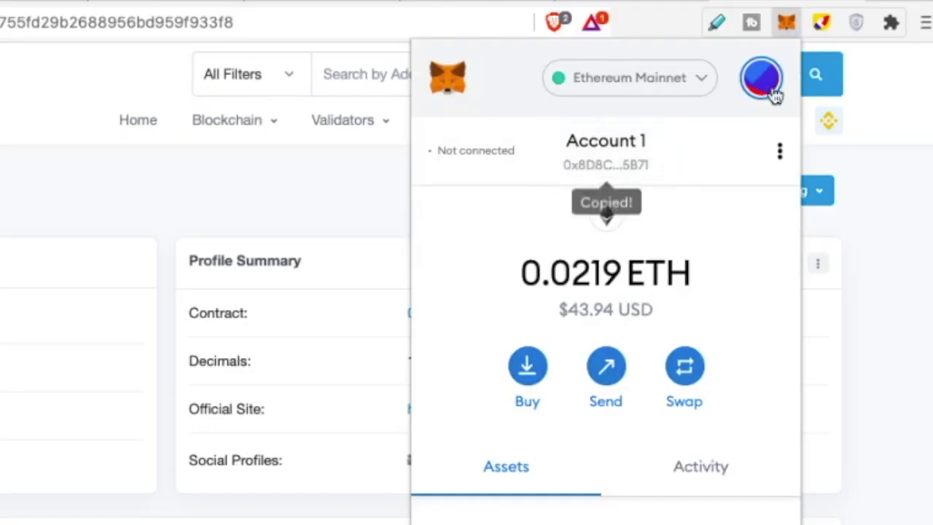
pyautogui.click(883, 173)
pyautogui.click(448, 73)
pyautogui.hotkey('ctrl', 'v')
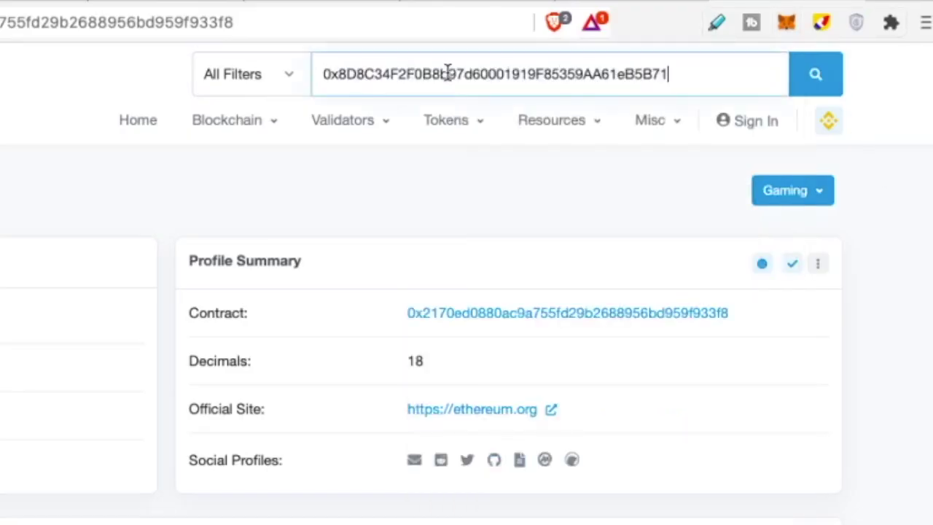
pyautogui.press('Return')
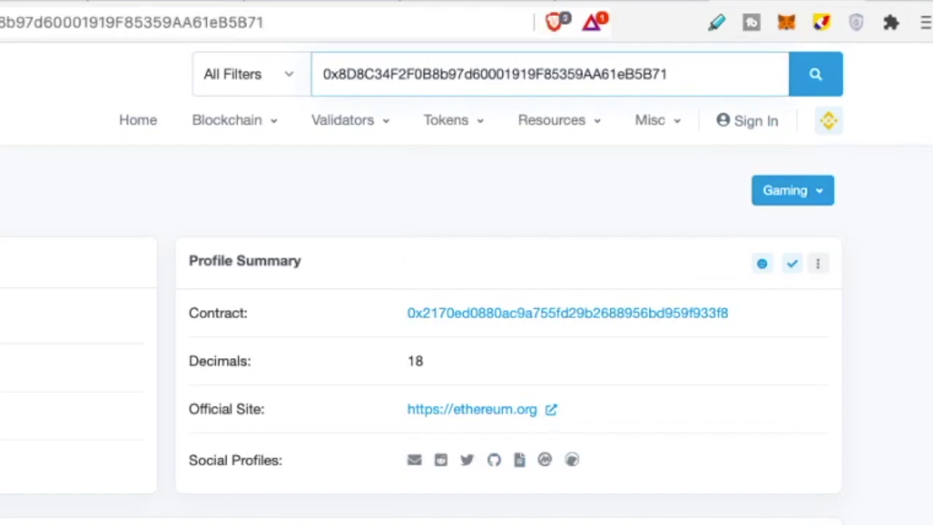
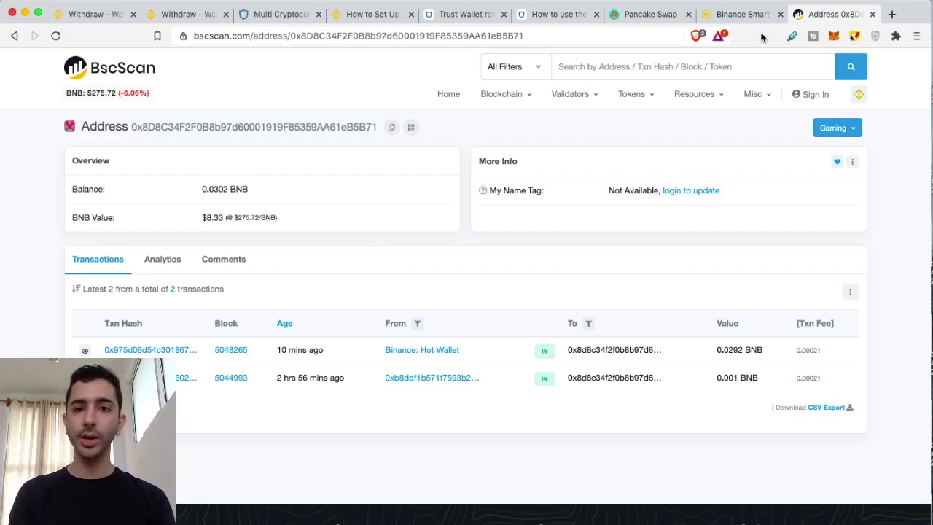
# Switch the MetaMask wallet to the Binance Smart Chain network and view its assets
pyautogui.click(833, 37)
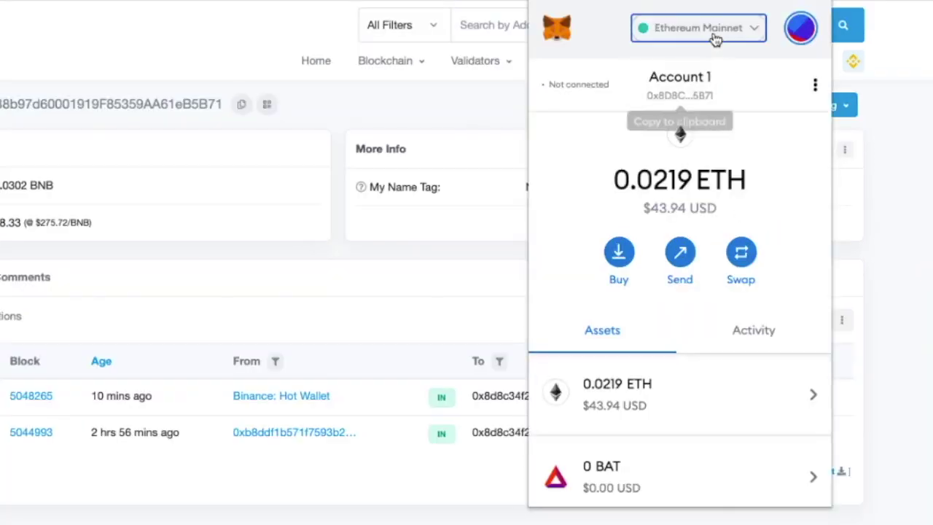
pyautogui.click(715, 38)
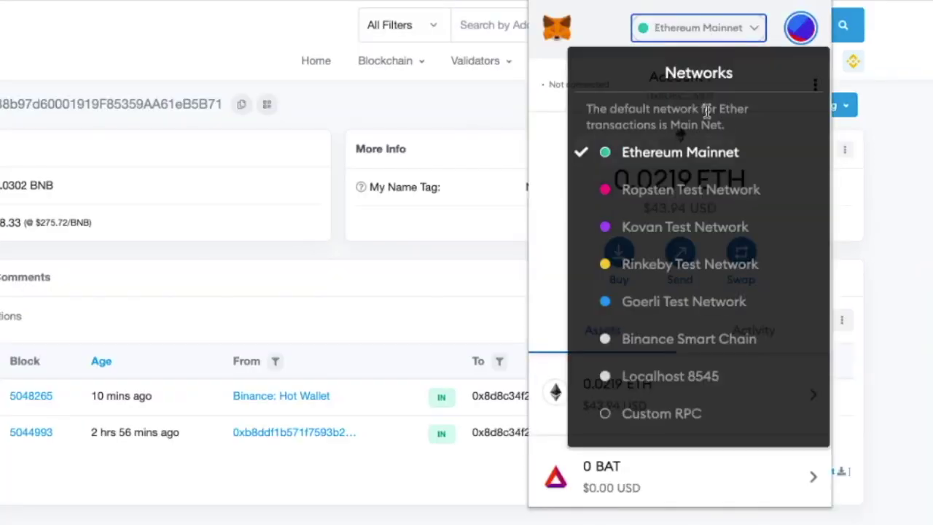
pyautogui.click(667, 356)
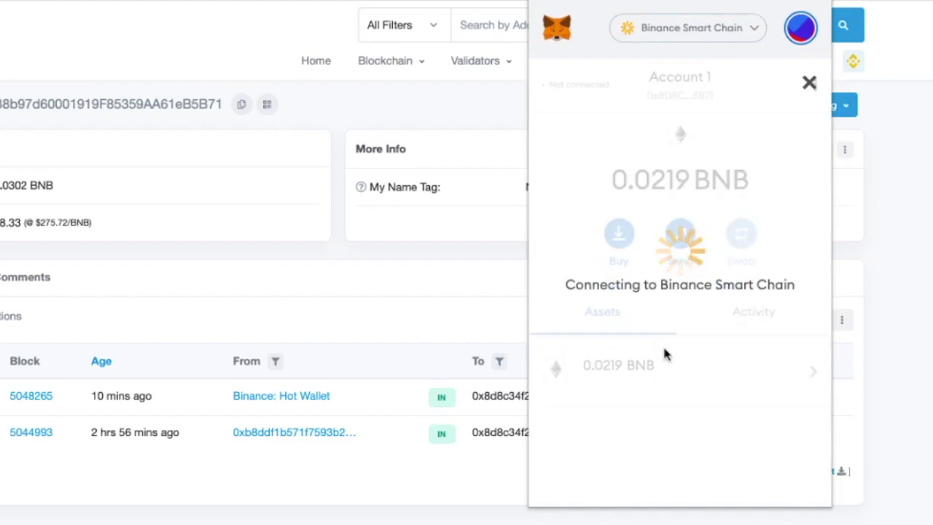
pyautogui.scroll(-1, 666, 354)
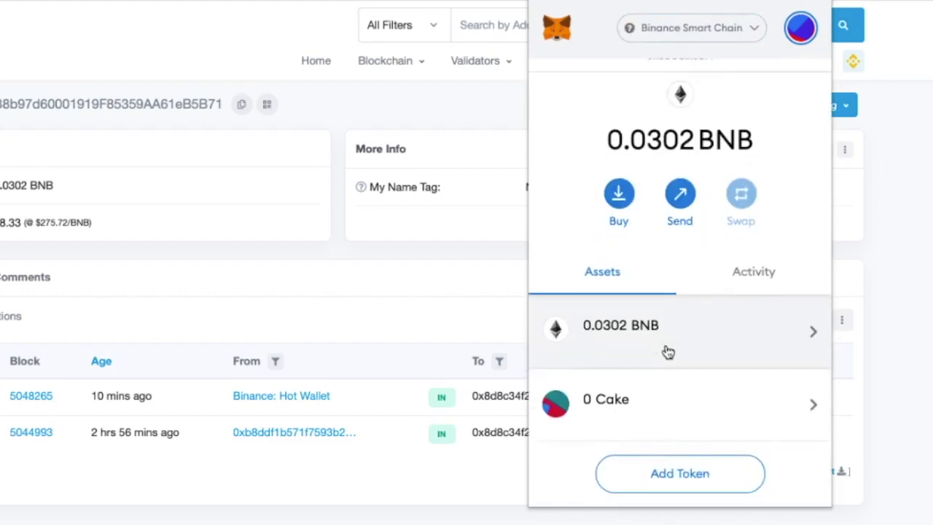
# Start adding a token in MetaMask and look through the search results for "ad", "c" and "ethe"
pyautogui.click(660, 476)
pyautogui.click(608, 188)
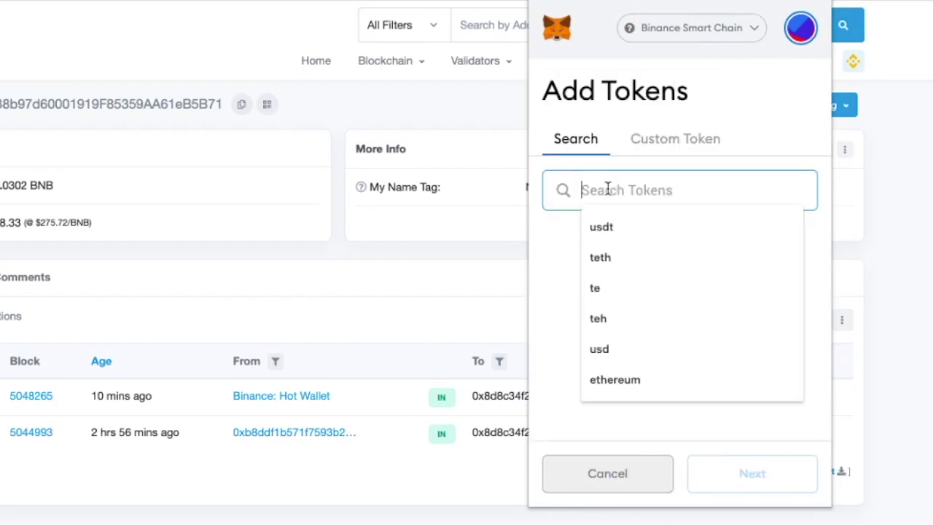
pyautogui.write('ad')
pyautogui.scroll(-3, 594, 309)
pyautogui.scroll(2, 594, 312)
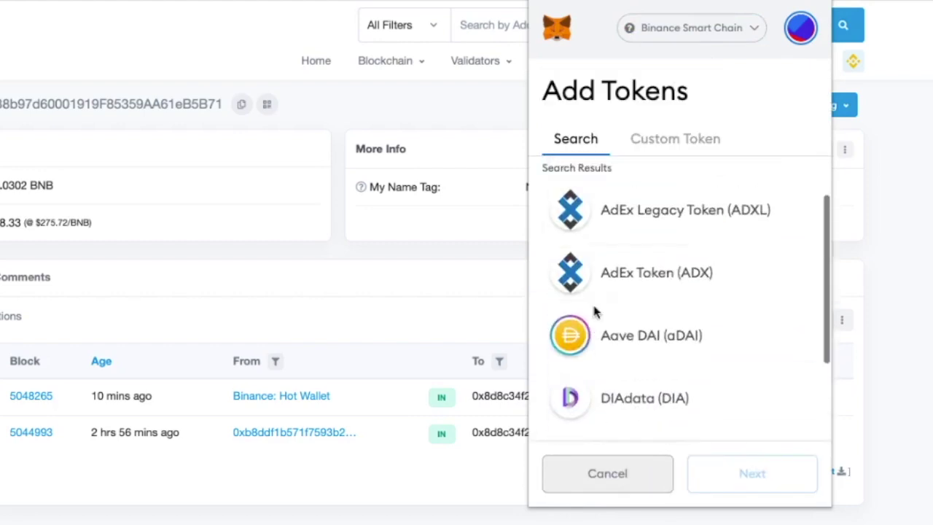
pyautogui.scroll(1, 594, 312)
pyautogui.press('BackSpace')
pyautogui.press('BackSpace')
pyautogui.write('c')
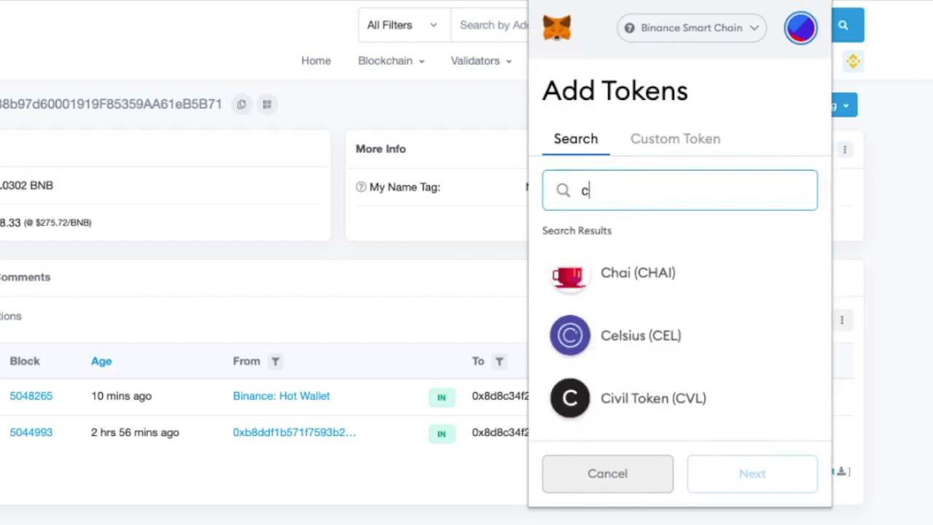
pyautogui.press('BackSpace')
pyautogui.write('ethe')
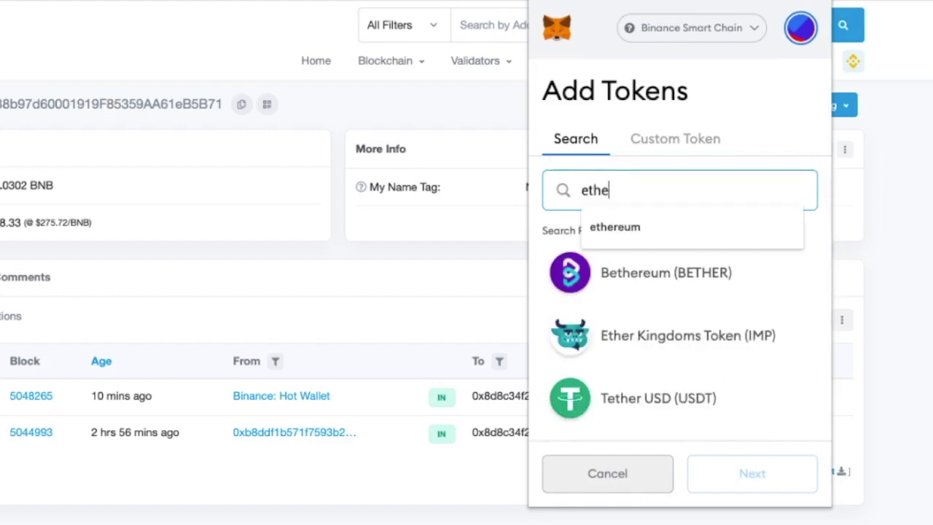
pyautogui.scroll(-3, 625, 343)
pyautogui.scroll(3, 629, 344)
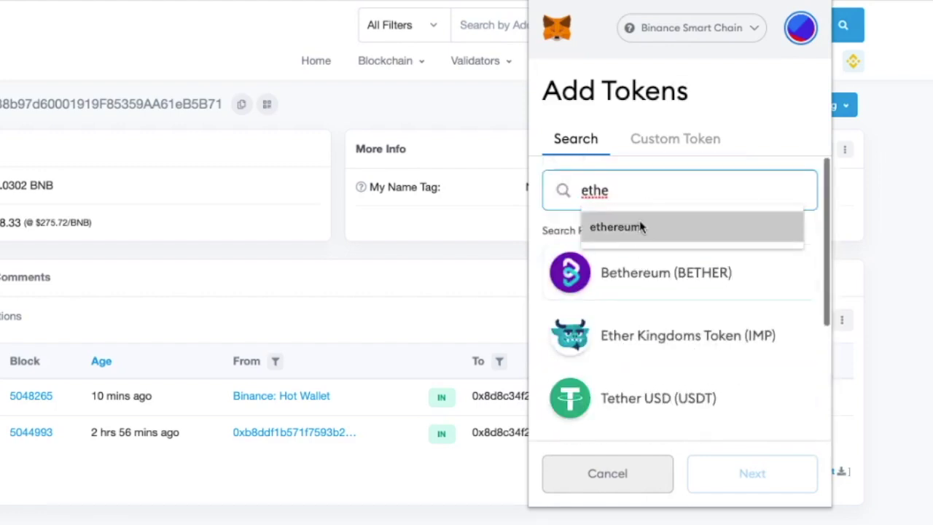
# Clear the token search and open the custom token form
pyautogui.press('BackSpace')
pyautogui.press('BackSpace')
pyautogui.press('BackSpace')
pyautogui.press('BackSpace')
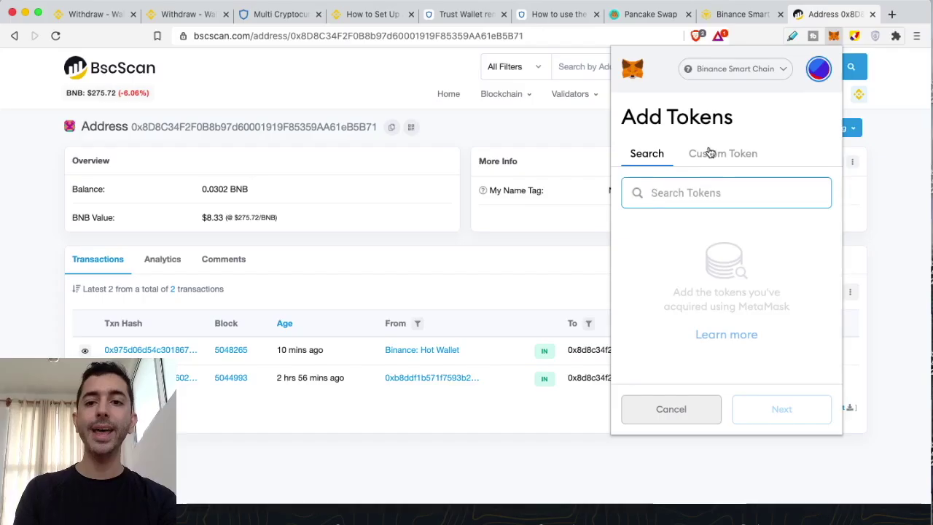
pyautogui.click(657, 143)
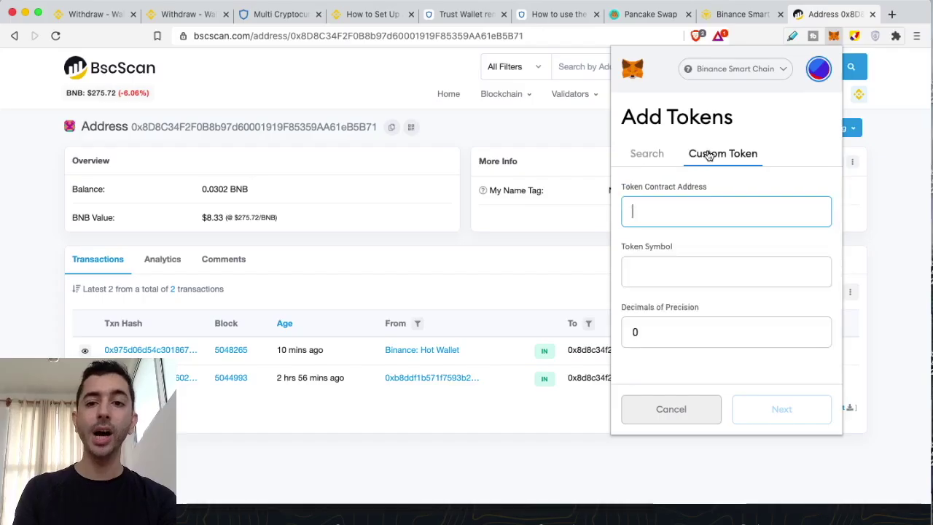
# Find the Binance-Peg Ethereum Token in BscScan's list of BEP-20 tokens by market cap and copy its contract address
pyautogui.click(552, 141)
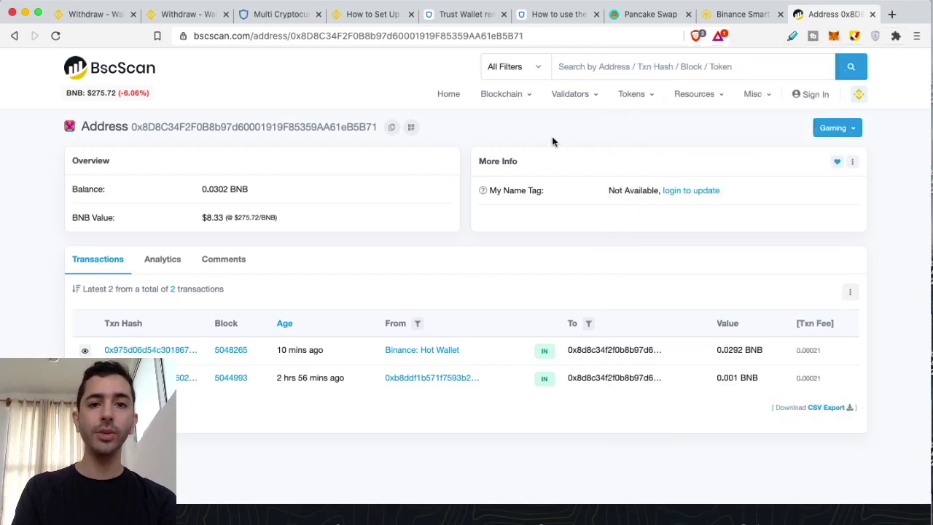
pyautogui.moveTo(694, 107)
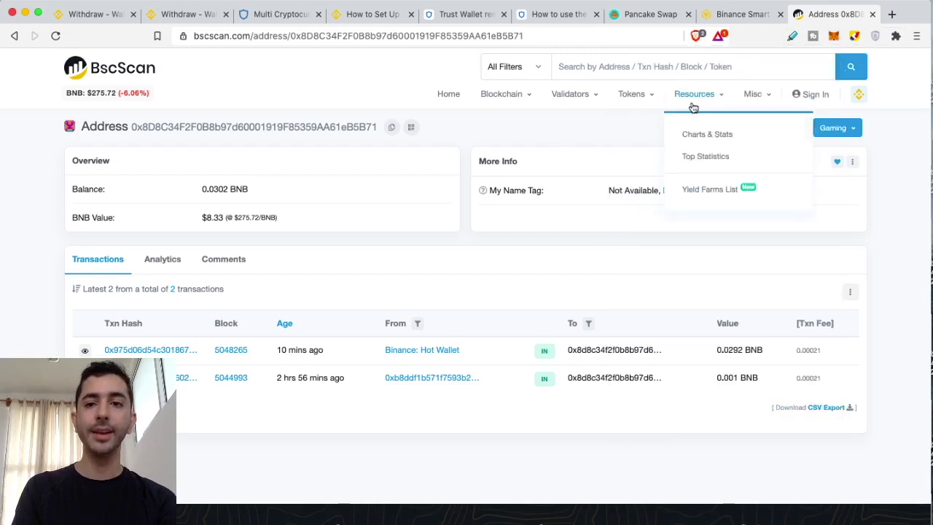
pyautogui.moveTo(643, 99)
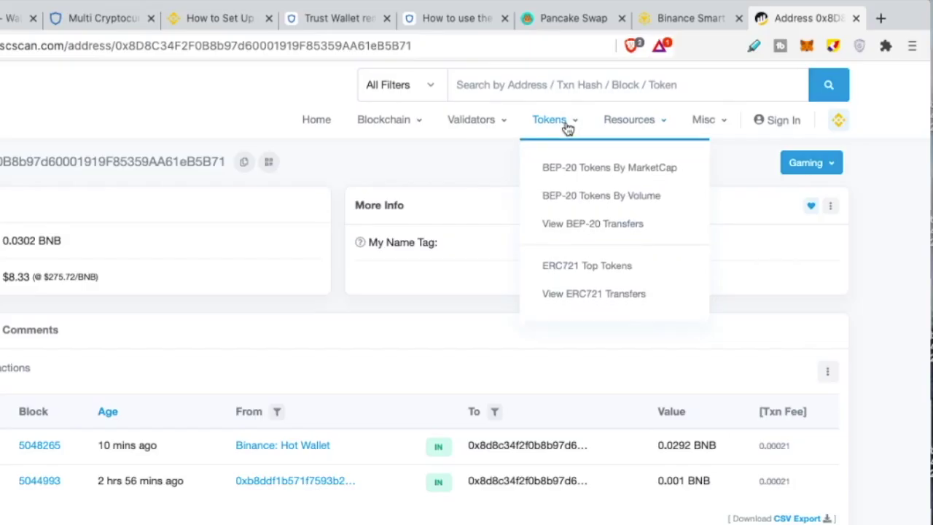
pyautogui.click(574, 177)
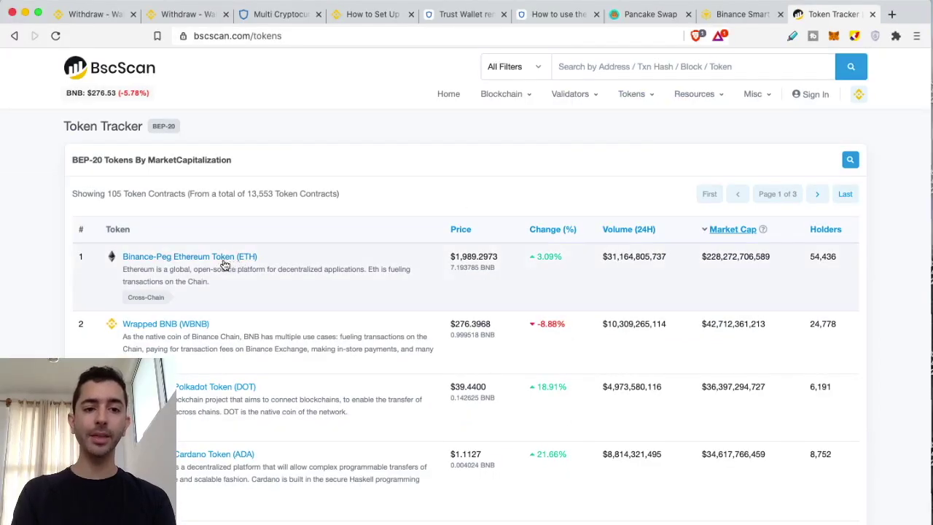
pyautogui.click(225, 263)
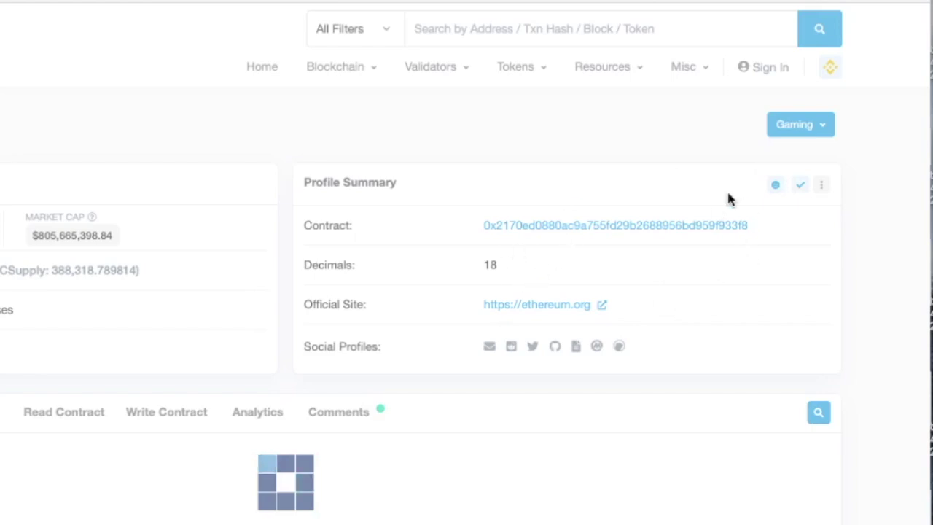
pyautogui.click(761, 228)
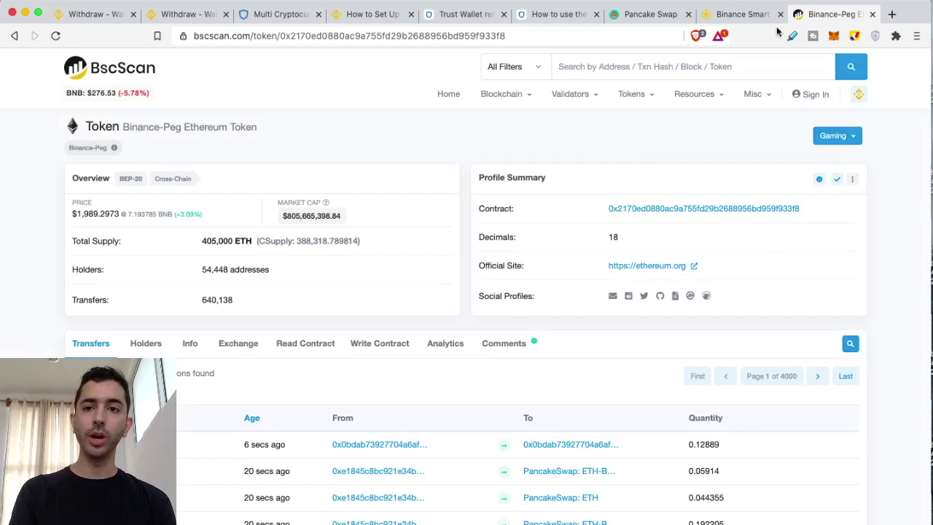
# Add the Binance-Peg Ethereum Token to the MetaMask wallet as a custom token using the copied contract address
pyautogui.click(835, 38)
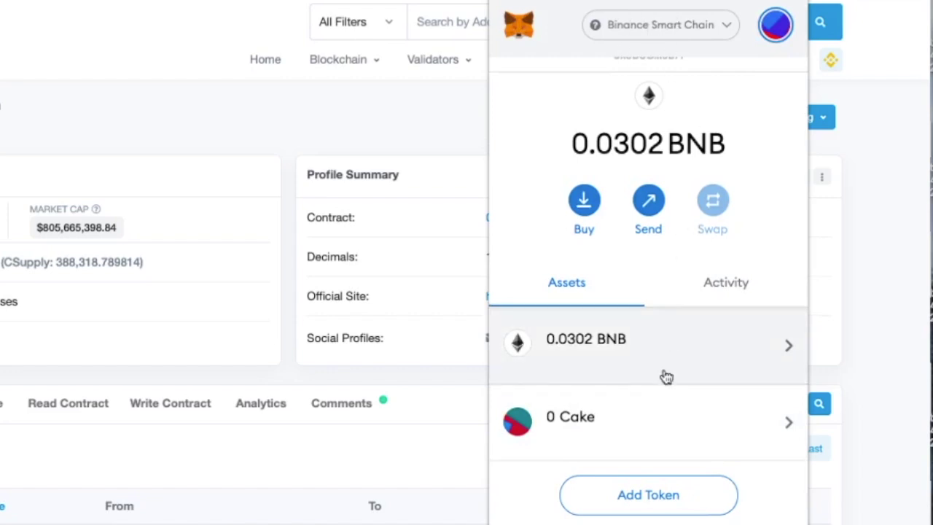
pyautogui.click(646, 494)
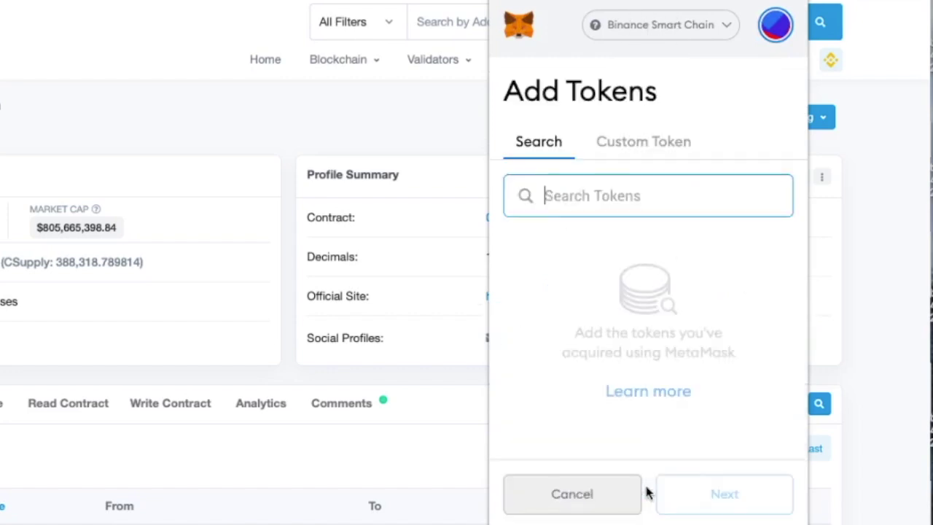
pyautogui.click(646, 146)
pyautogui.hotkey('ctrl', 'v')
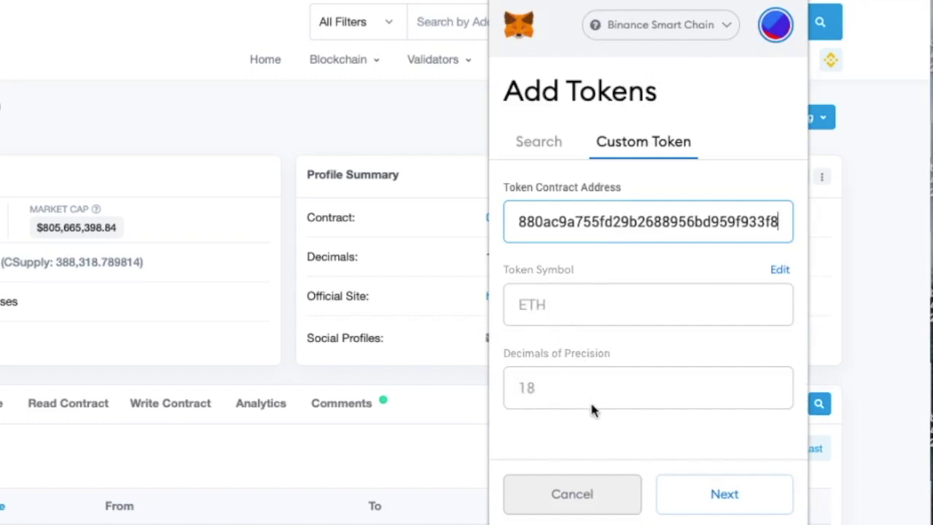
pyautogui.click(712, 492)
pyautogui.click(709, 499)
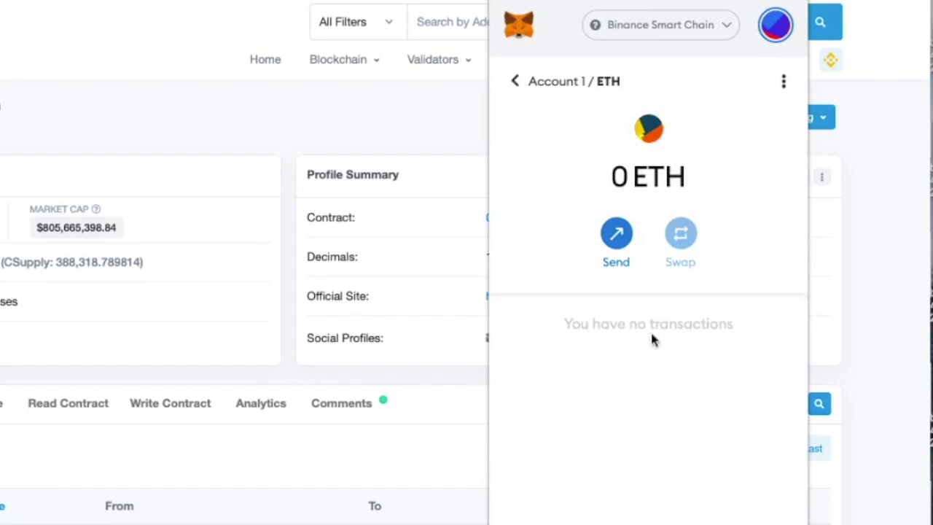
# Return to the MetaMask account overview and look through its assets on Binance Smart Chain
pyautogui.click(514, 81)
pyautogui.scroll(-2, 636, 278)
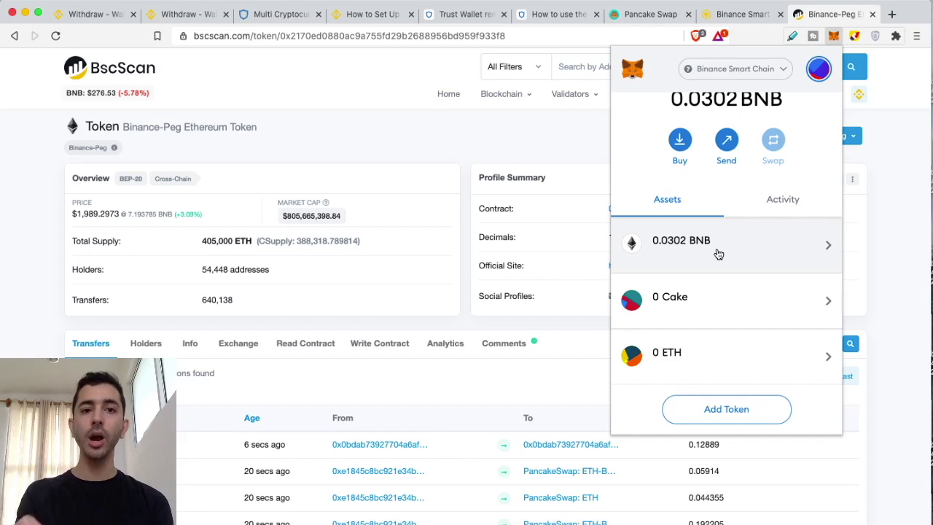
pyautogui.scroll(2, 717, 193)
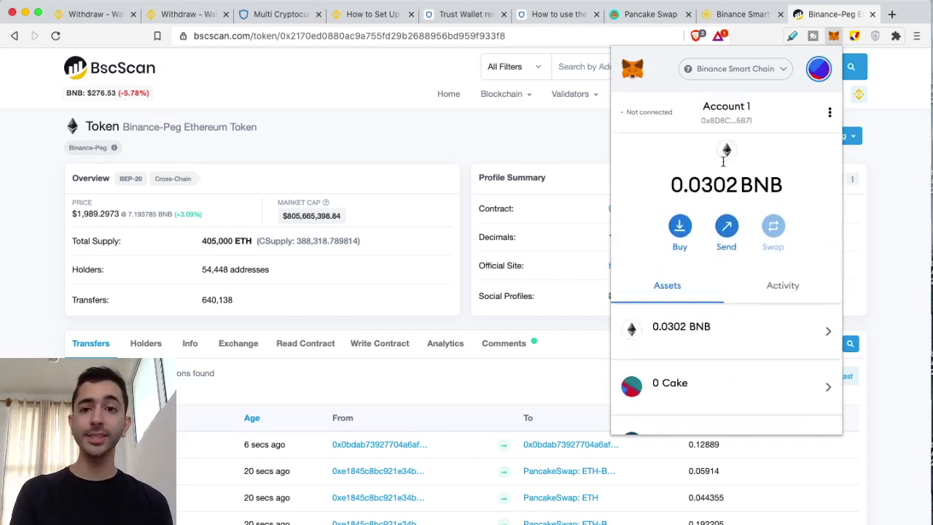
# Switch the MetaMask wallet to Ethereum Mainnet and look through the assets held there
pyautogui.click(741, 70)
pyautogui.click(719, 165)
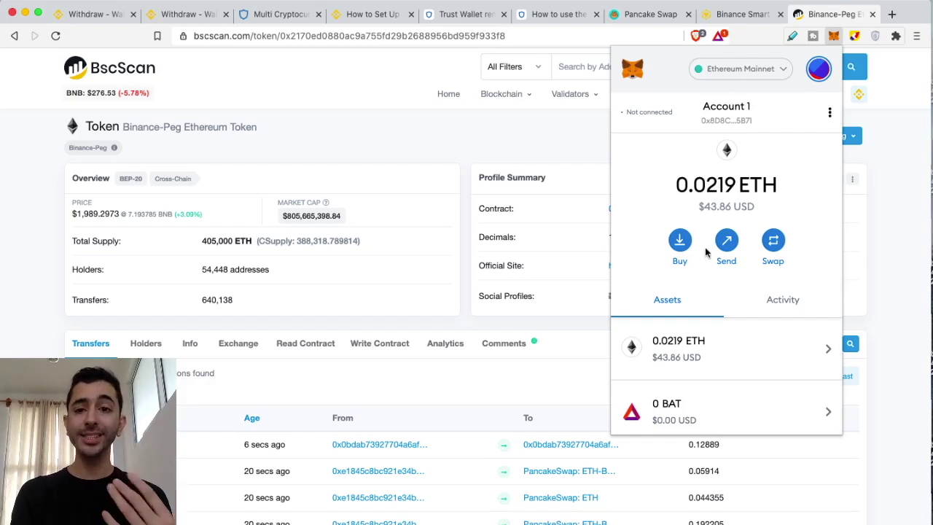
pyautogui.scroll(-3, 706, 252)
pyautogui.scroll(3, 706, 252)
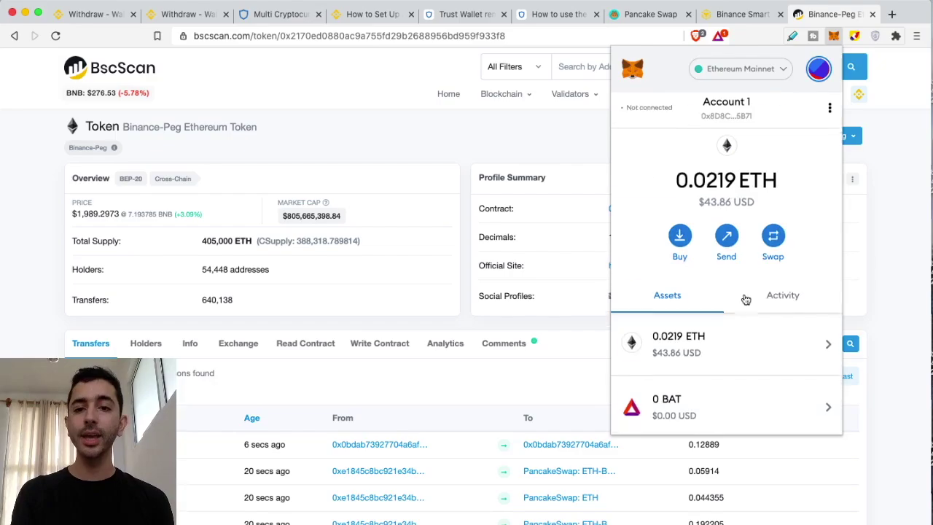
# Start adding a token to the MetaMask wallet on Ethereum Mainnet
pyautogui.scroll(-5, 746, 298)
pyautogui.click(718, 407)
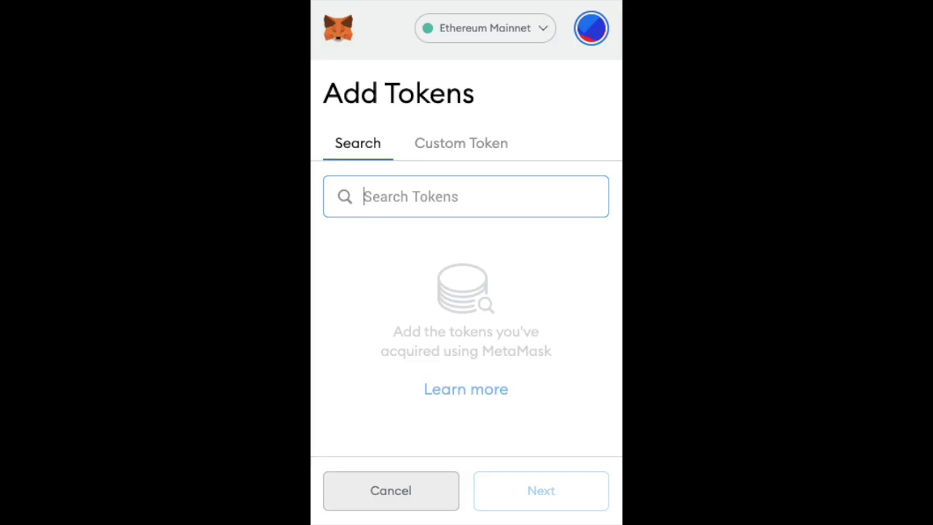